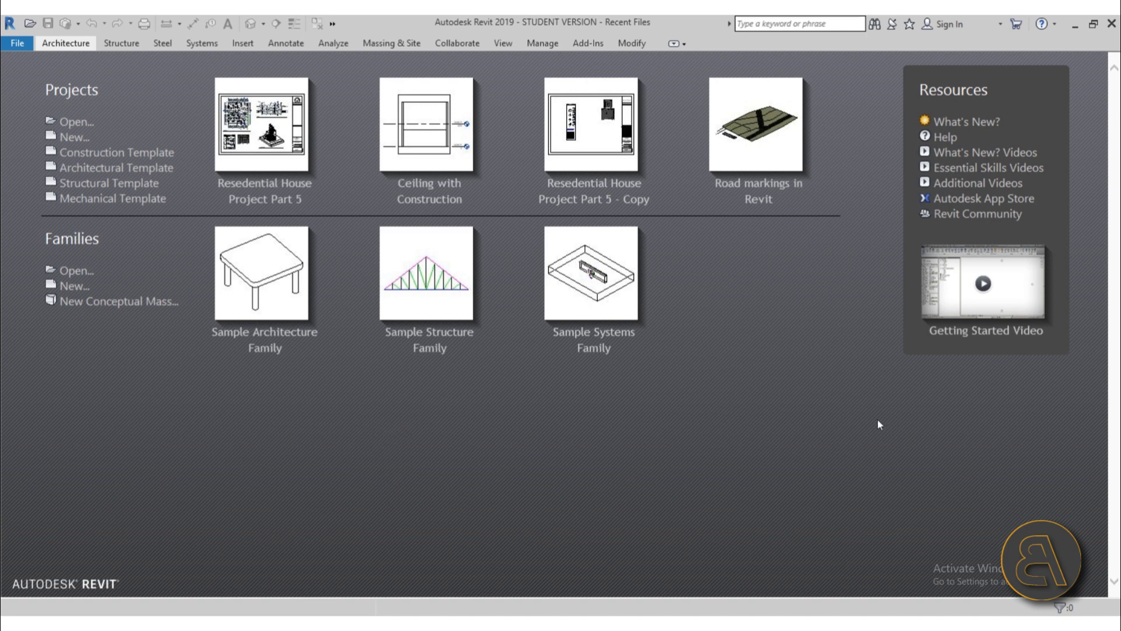
- Start a project from the Architectural Template and set length units to centimetres via UN
click(147, 169)
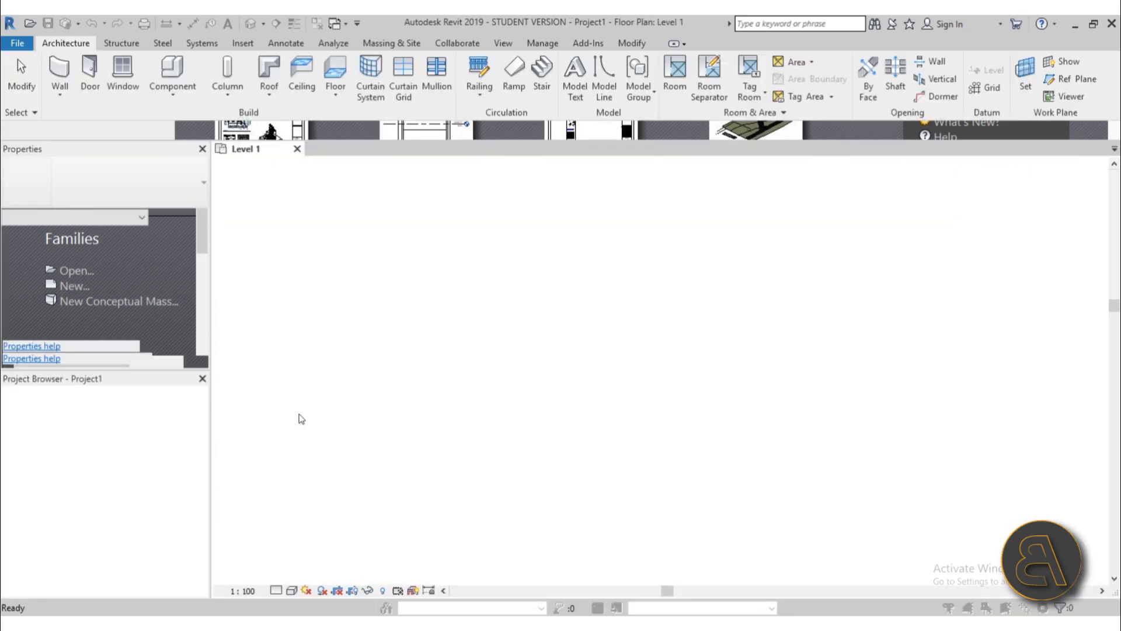
middle_drag(669, 328, 594, 396)
key(u)
key(n)
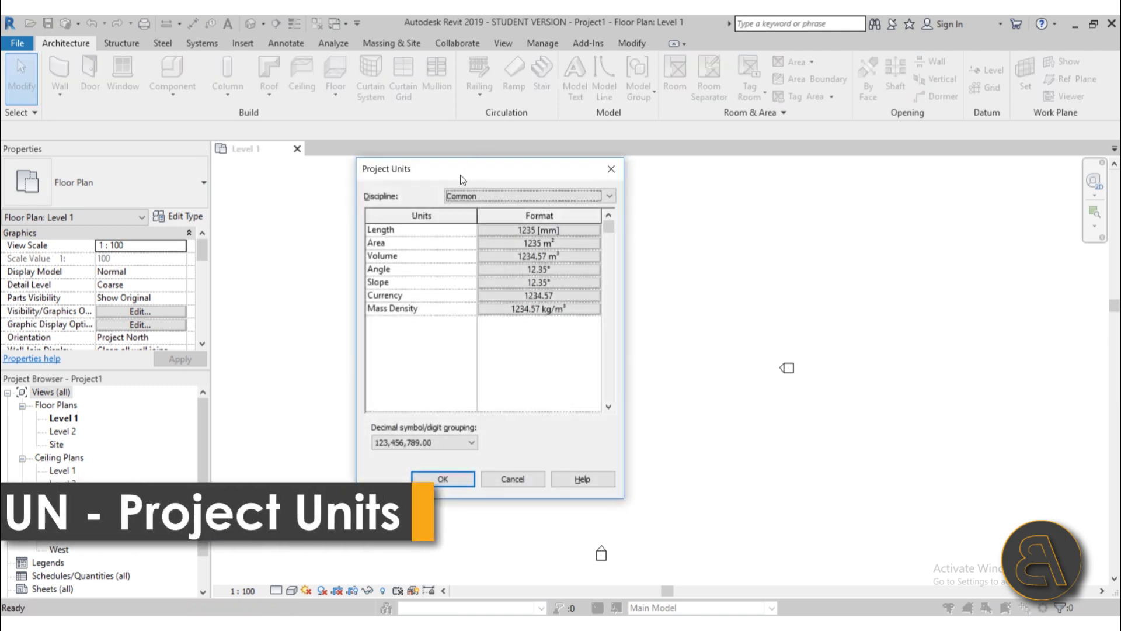
drag(442, 169, 528, 199)
click(625, 259)
click(623, 266)
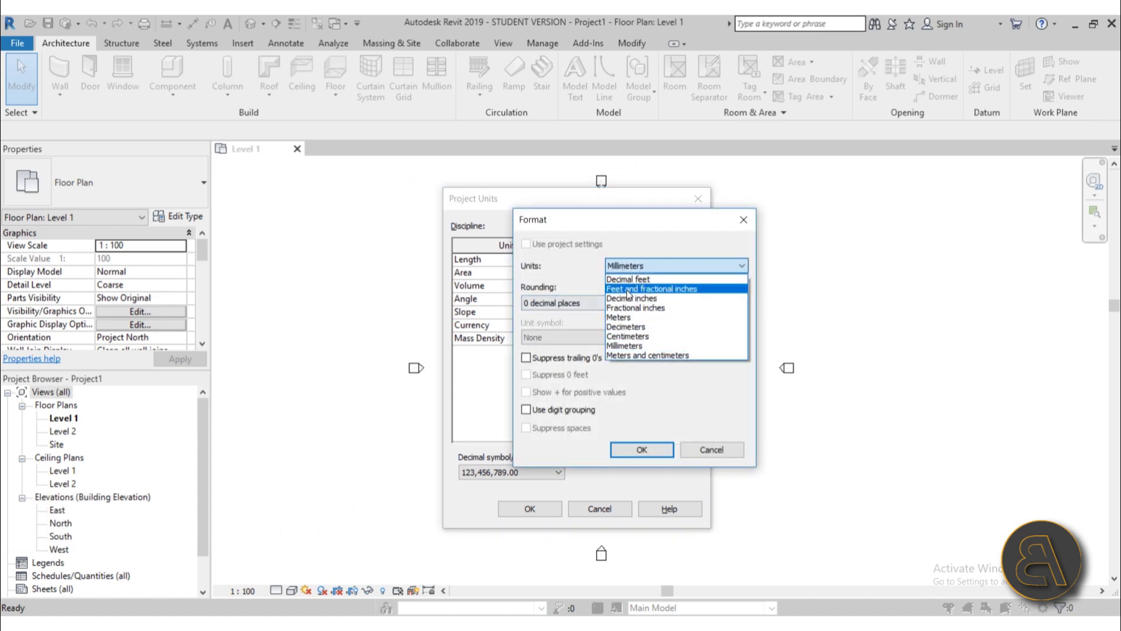
click(631, 336)
click(663, 453)
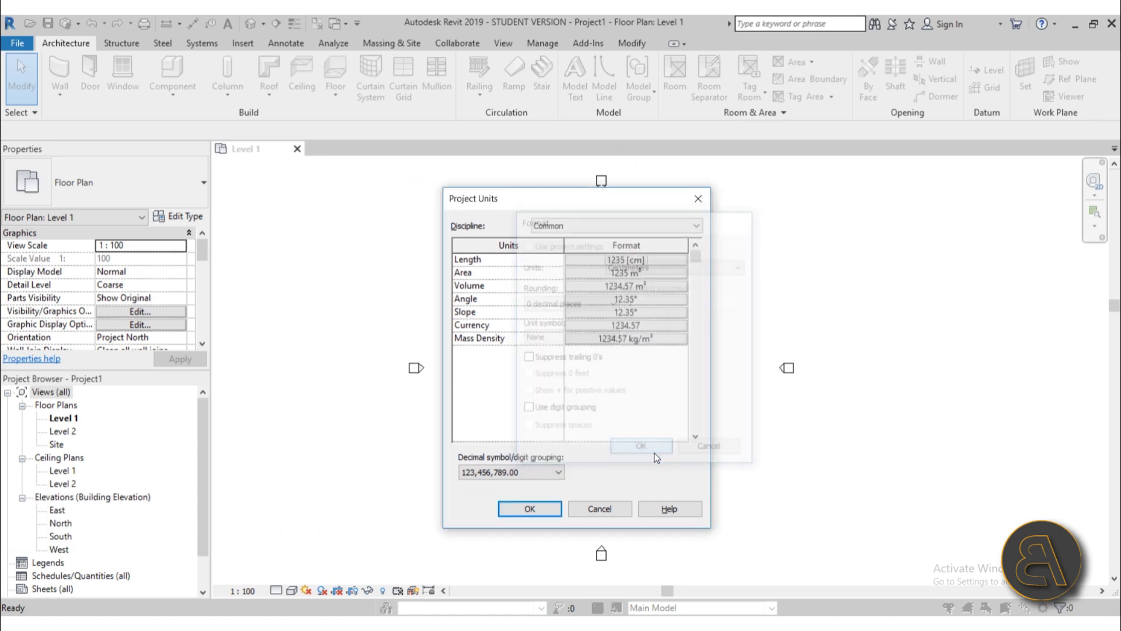
click(530, 508)
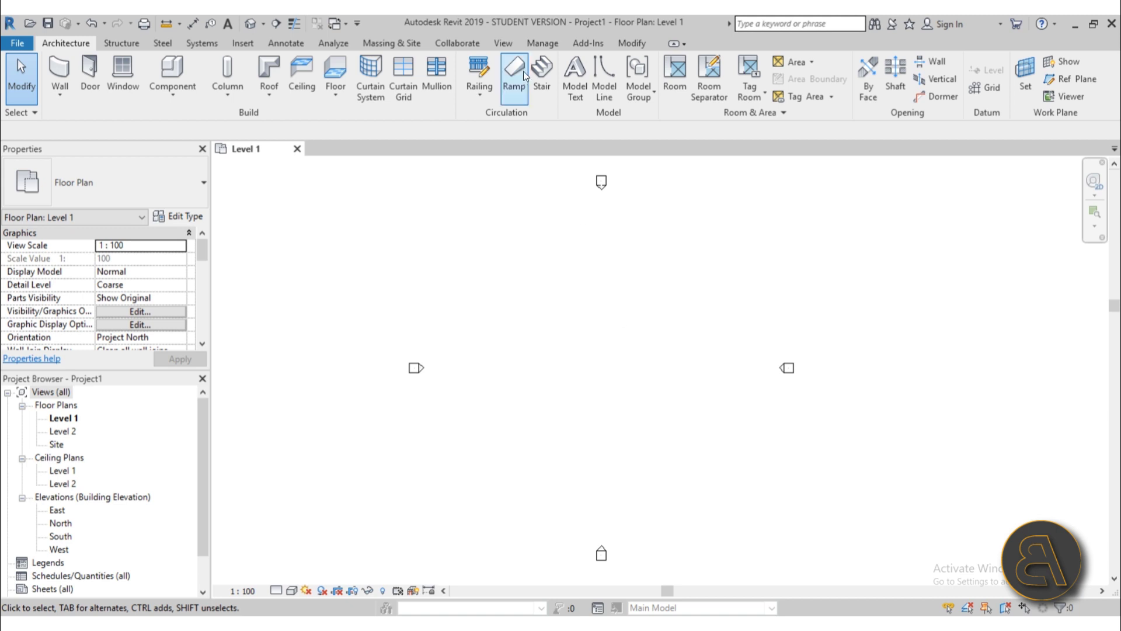
- Place a Cast-In-Place Monolithic Stair with one straight run and finish the stair
click(542, 89)
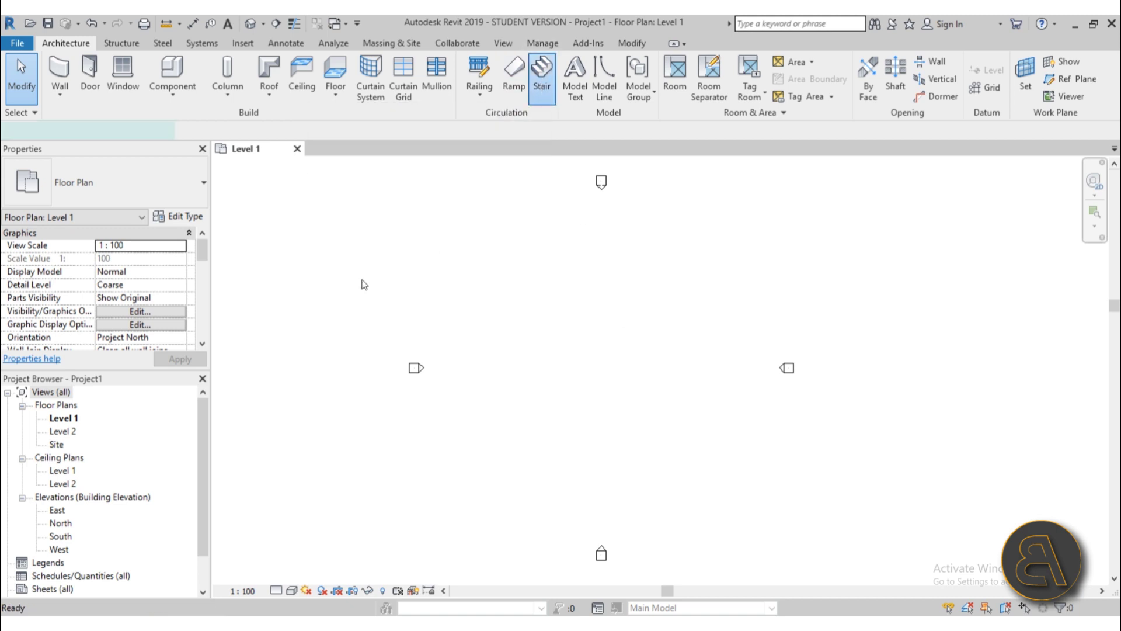
click(111, 182)
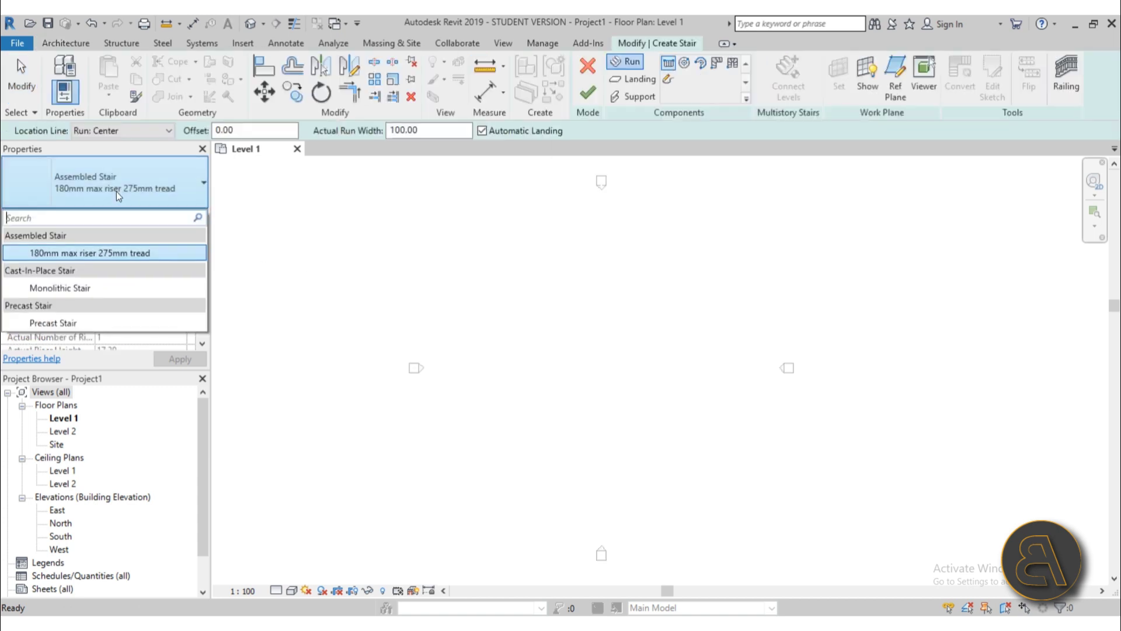
click(80, 290)
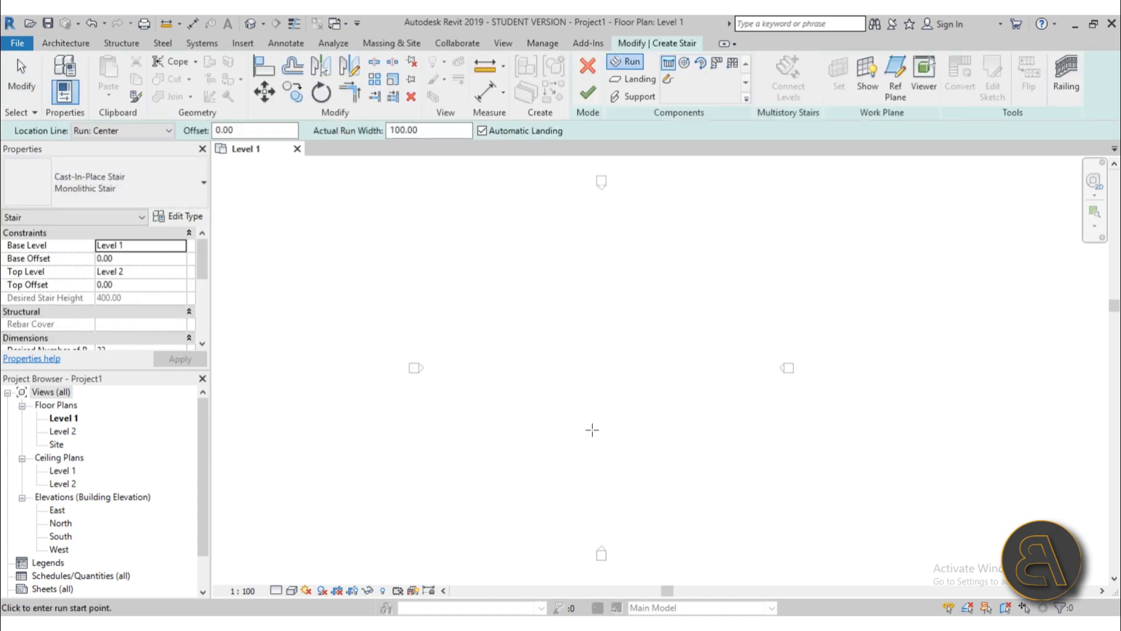
click(592, 429)
click(598, 315)
key(Escape)
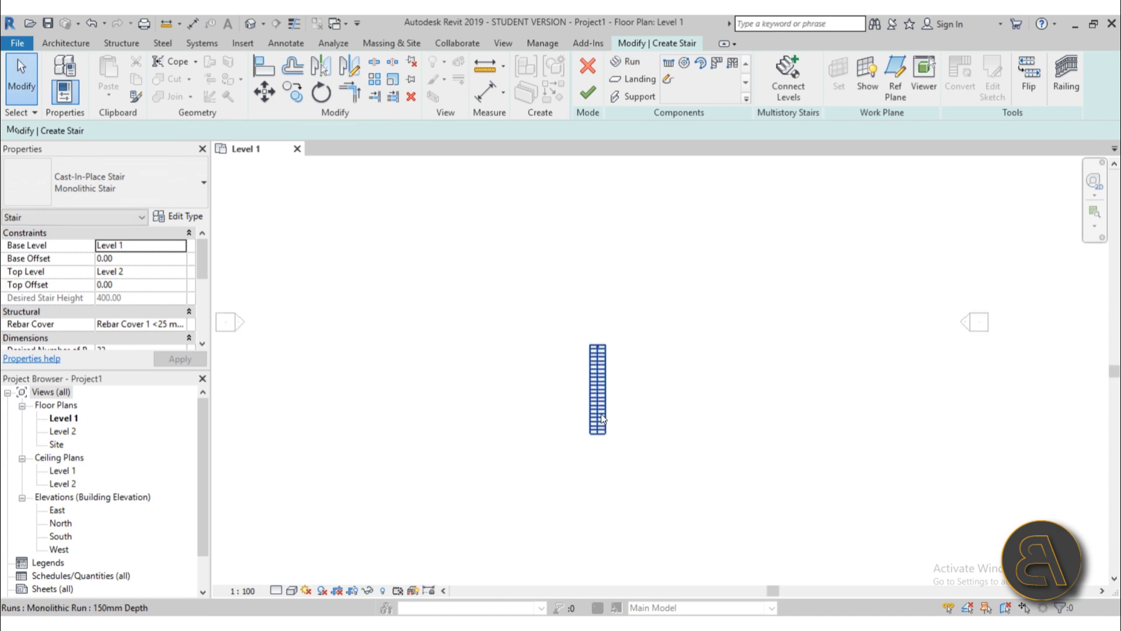
scroll(603, 419, up, 1)
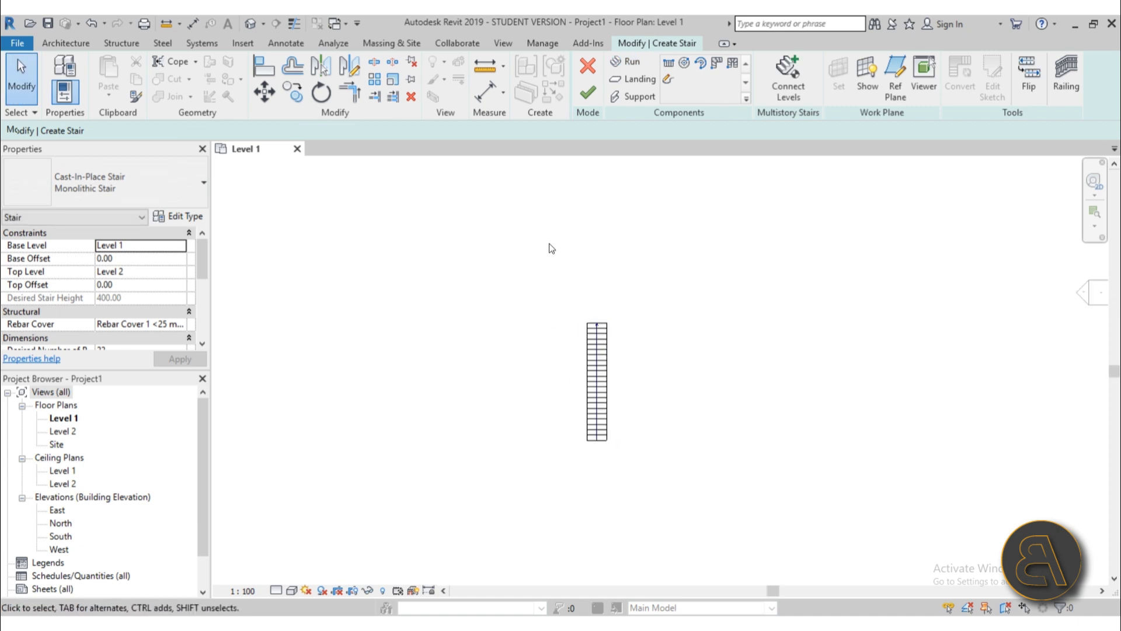
click(588, 92)
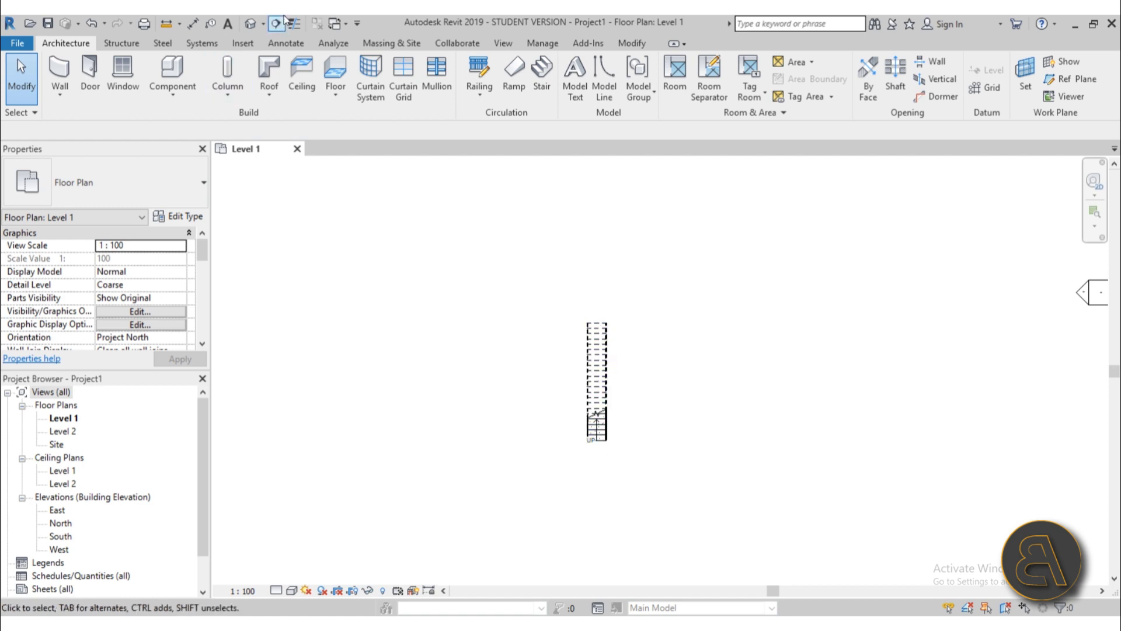
click(251, 29)
- Fit and orbit the 3D view, then keep the left railing's type as 900mm Pipe
key(z)
key(f)
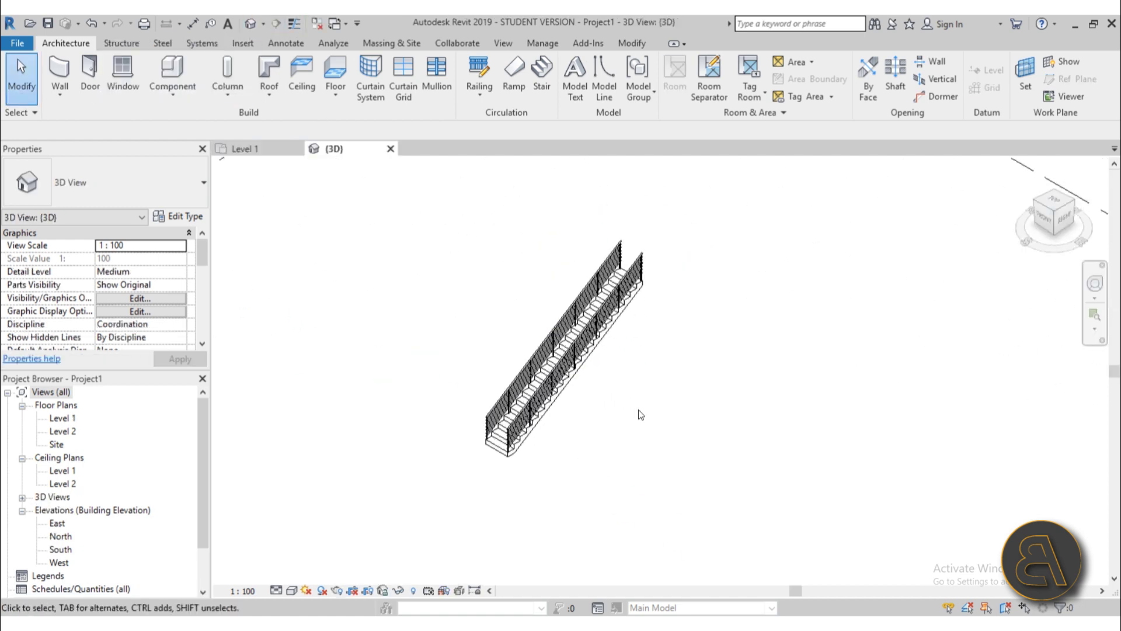
shift+middle_drag(602, 403, 560, 360)
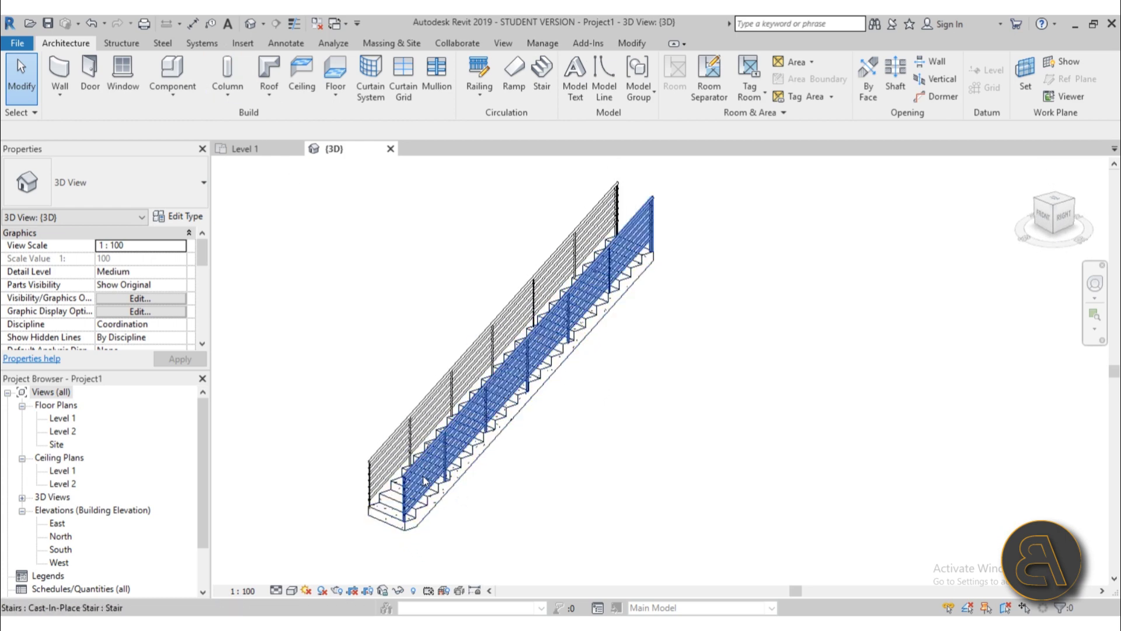
click(386, 467)
click(95, 197)
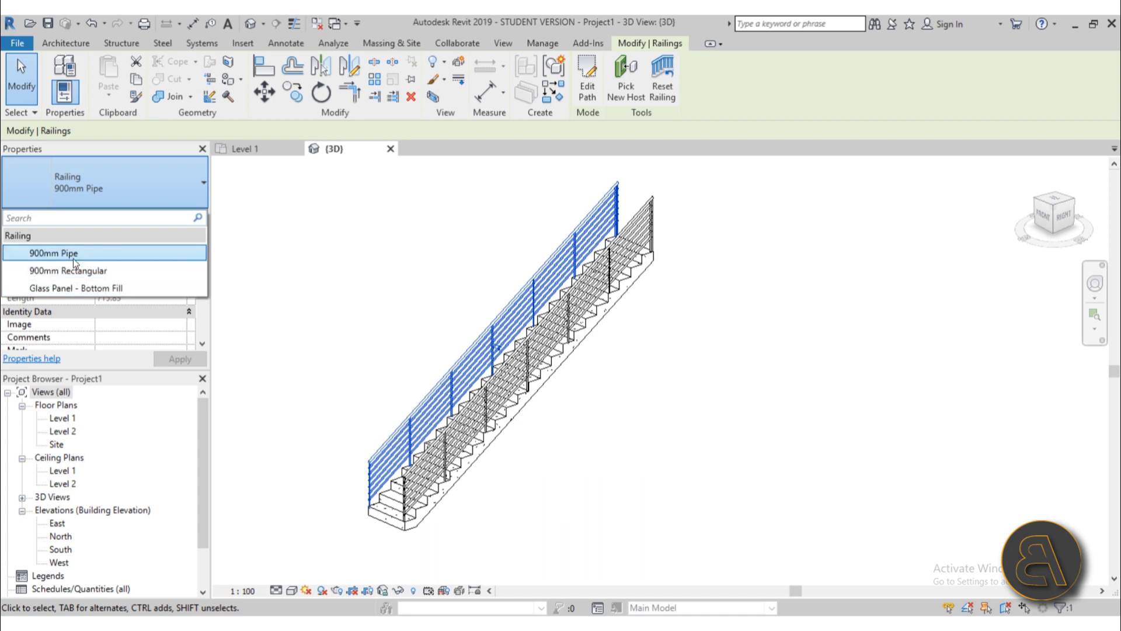
click(93, 190)
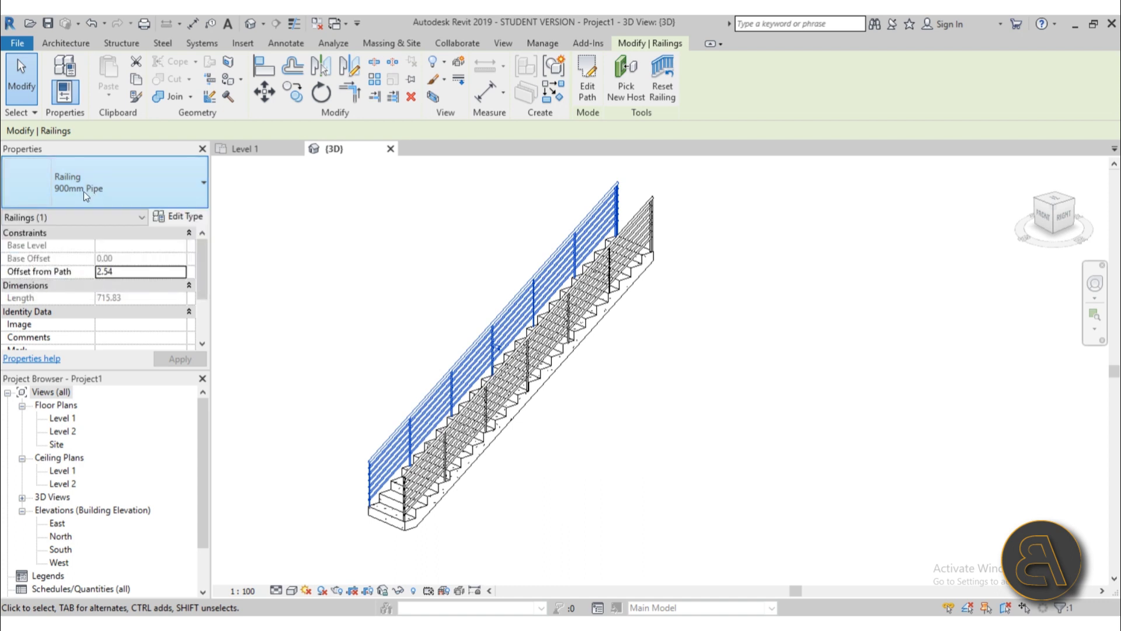
click(84, 193)
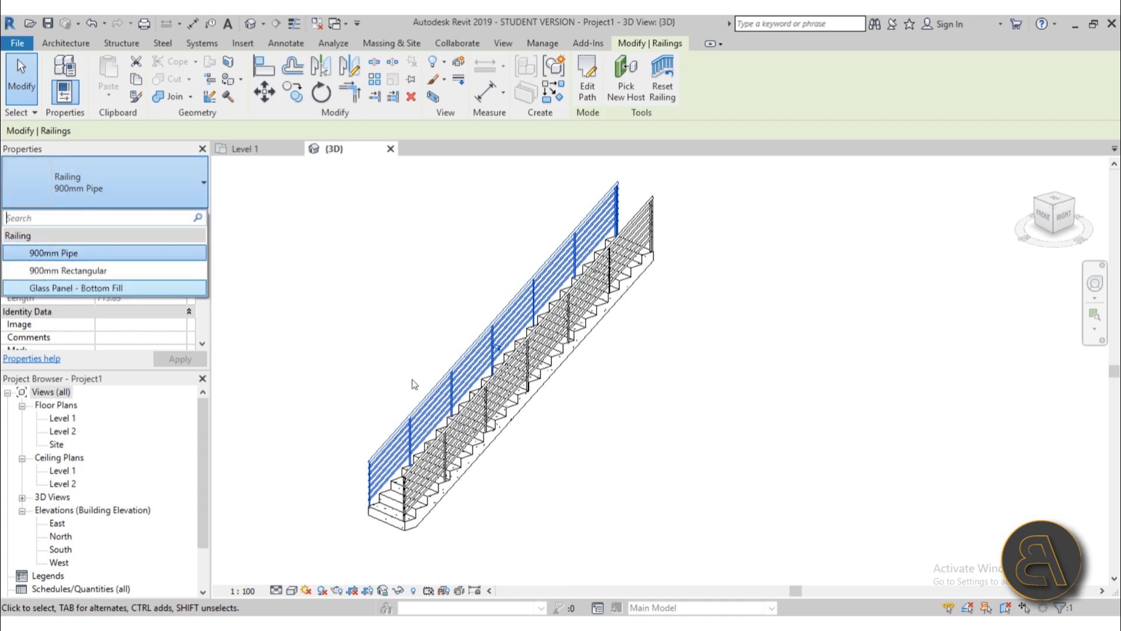
click(383, 388)
- Zoom in on the bottom steps of the stair
scroll(408, 503, up, 5)
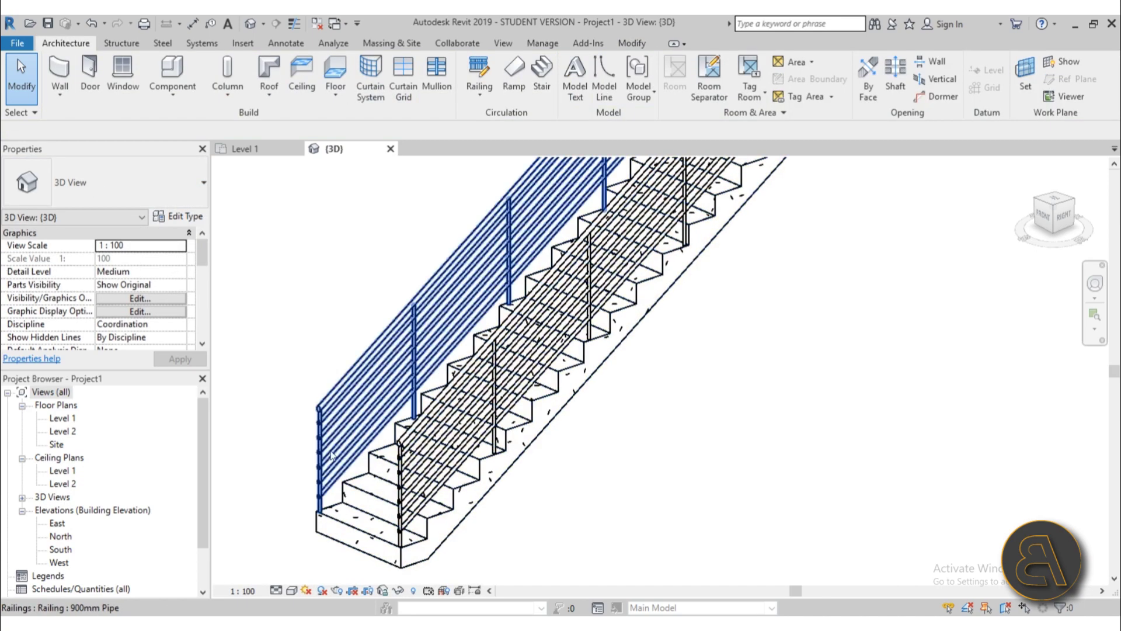
scroll(330, 455, up, 3)
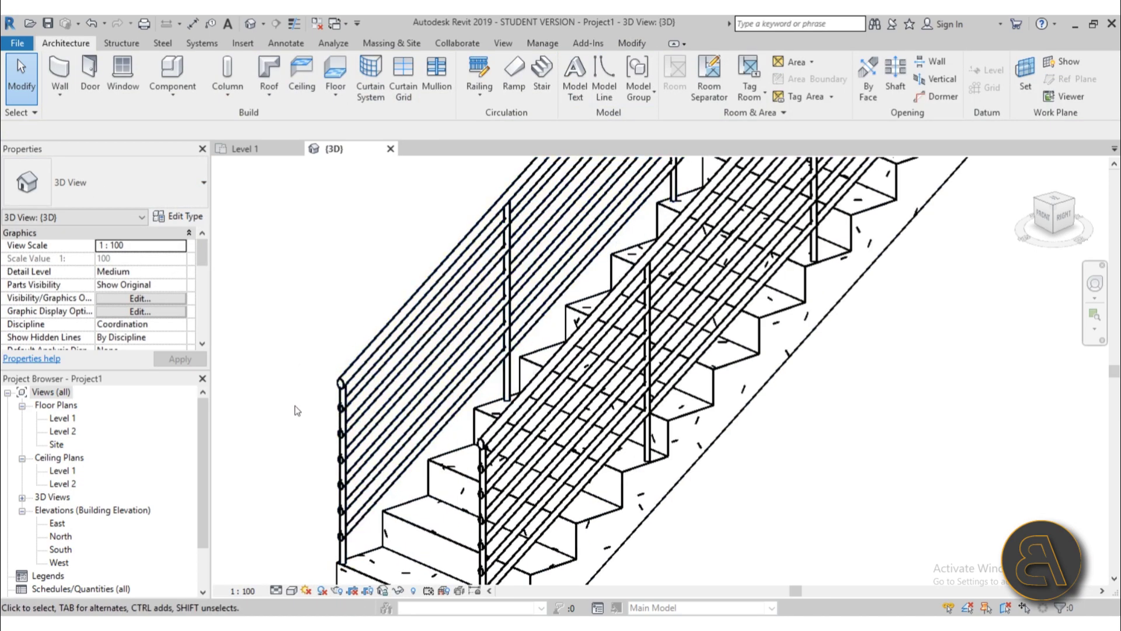
scroll(315, 403, down, 4)
scroll(357, 326, up, 4)
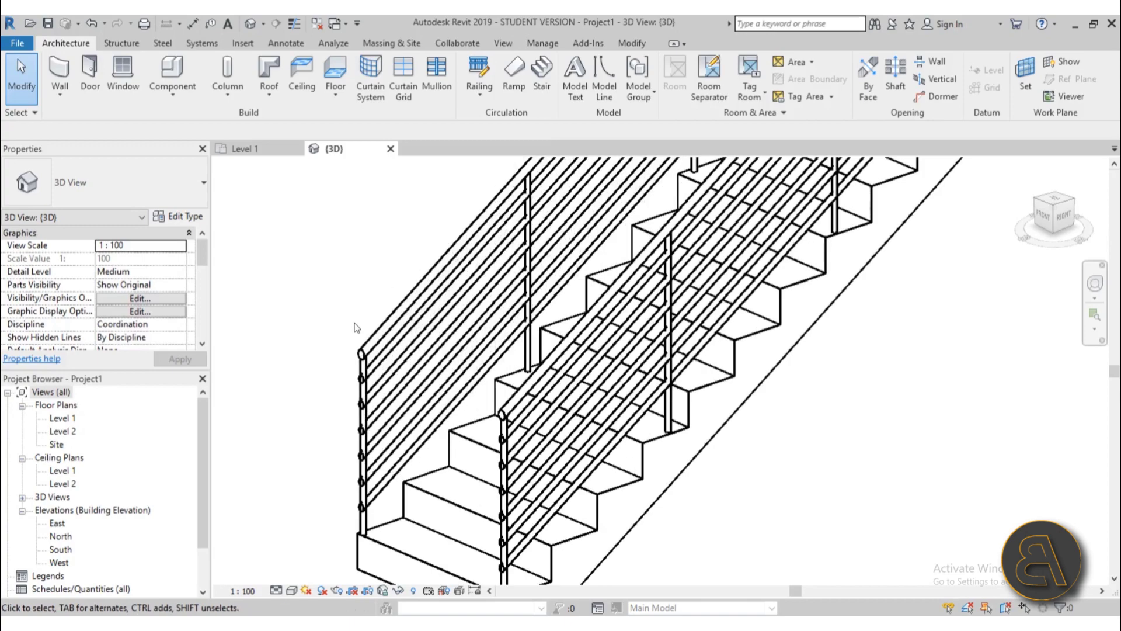
scroll(337, 374, down, 2)
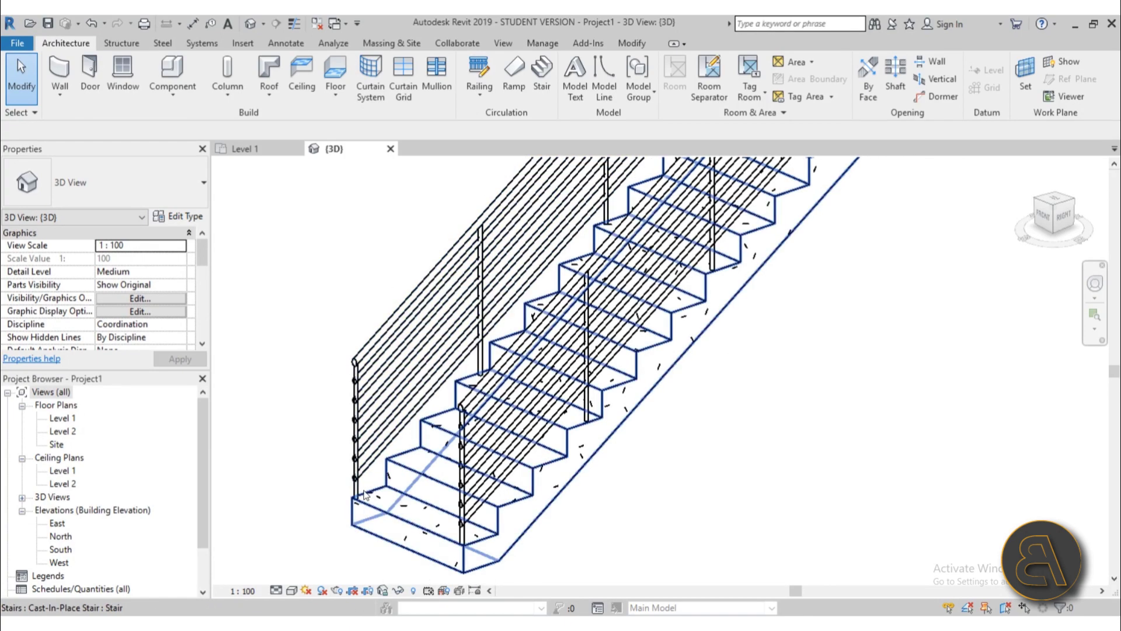
scroll(397, 304, down, 2)
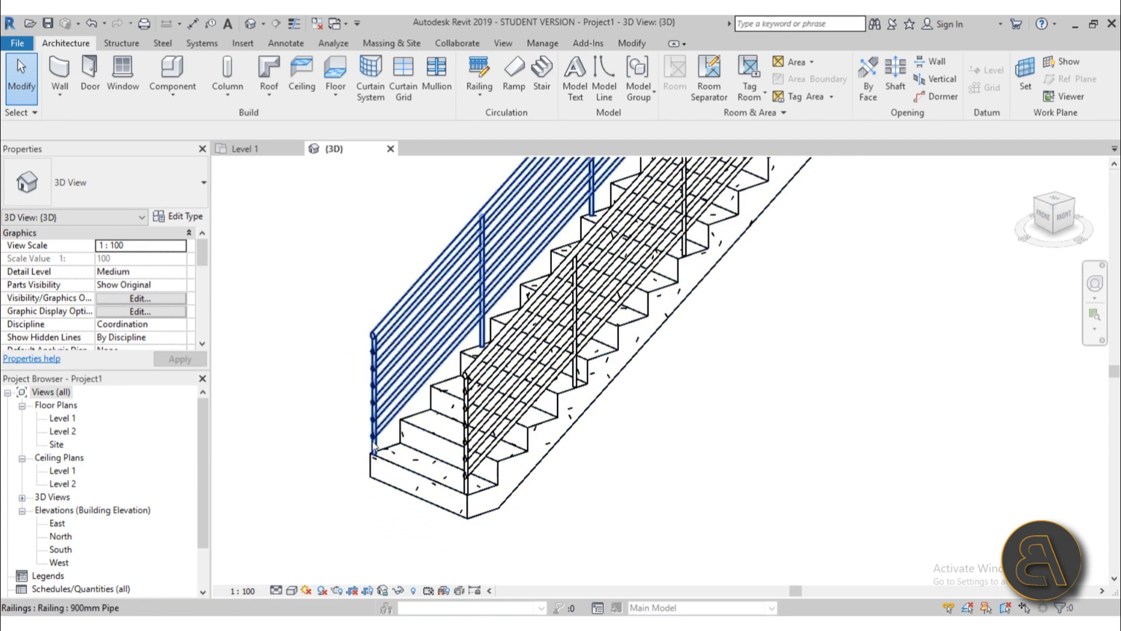
click(375, 448)
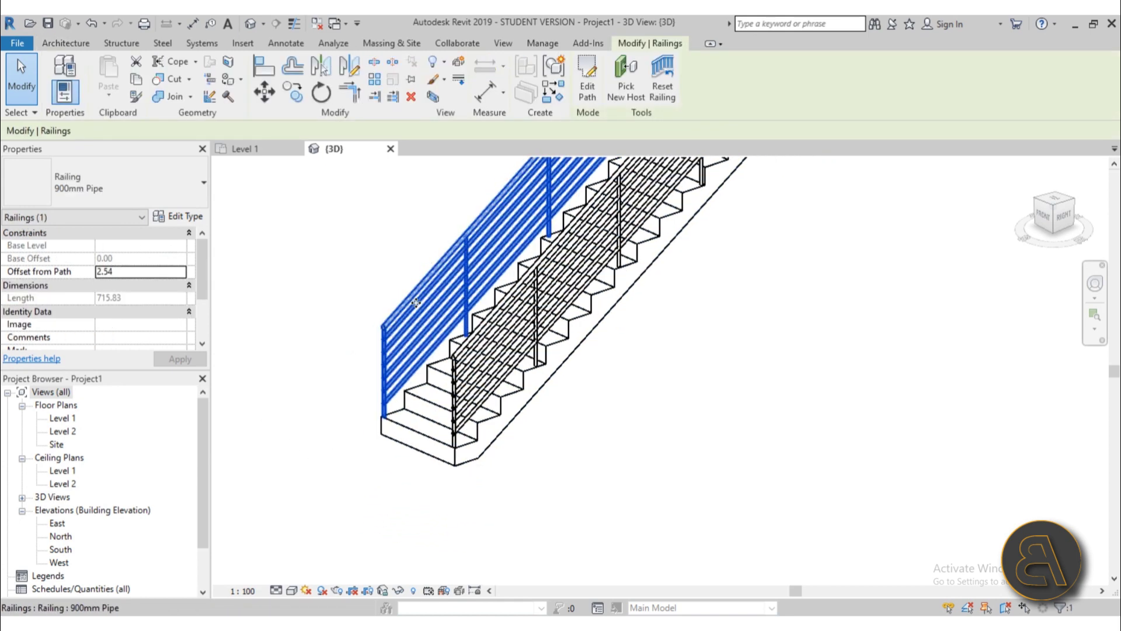
scroll(421, 351, up, 1)
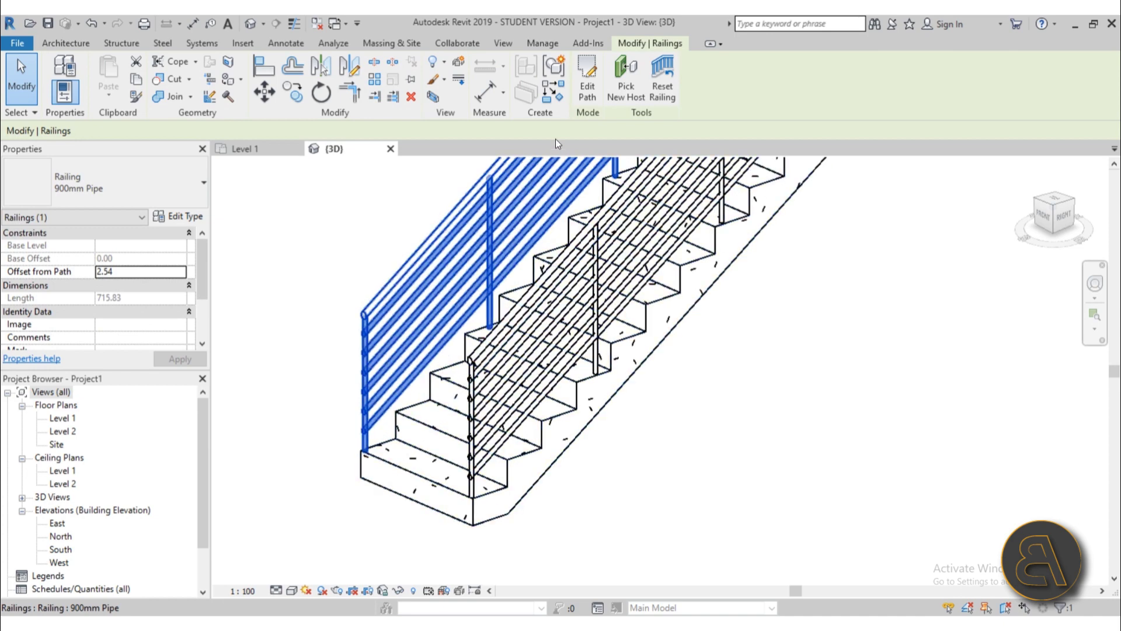
click(599, 92)
scroll(525, 263, down, 1)
click(407, 408)
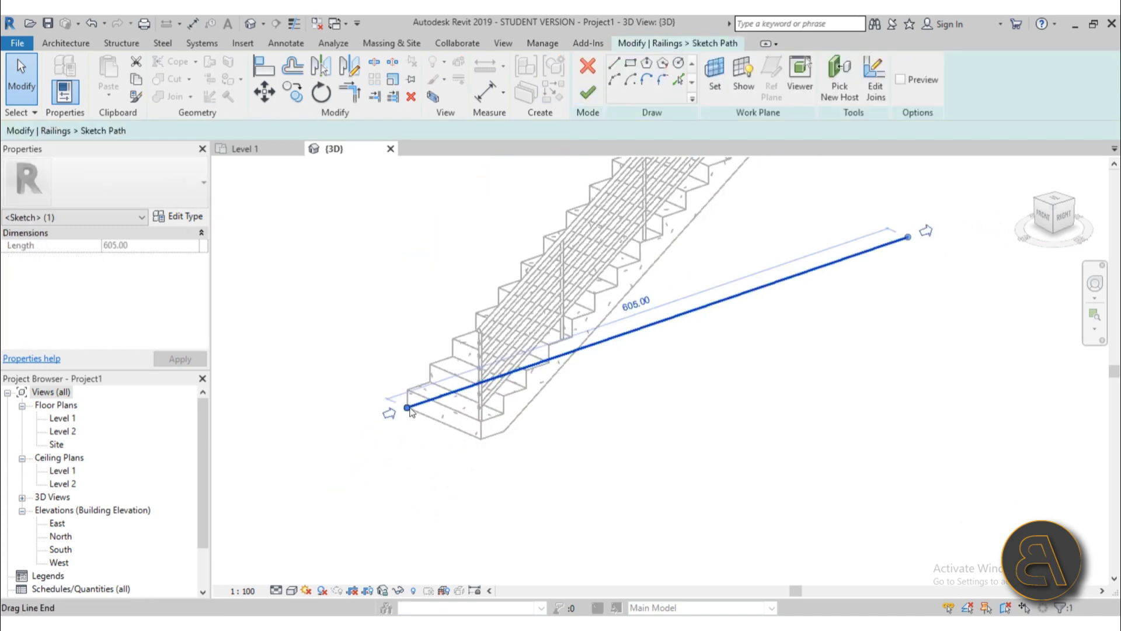
drag(407, 410, 355, 424)
click(588, 92)
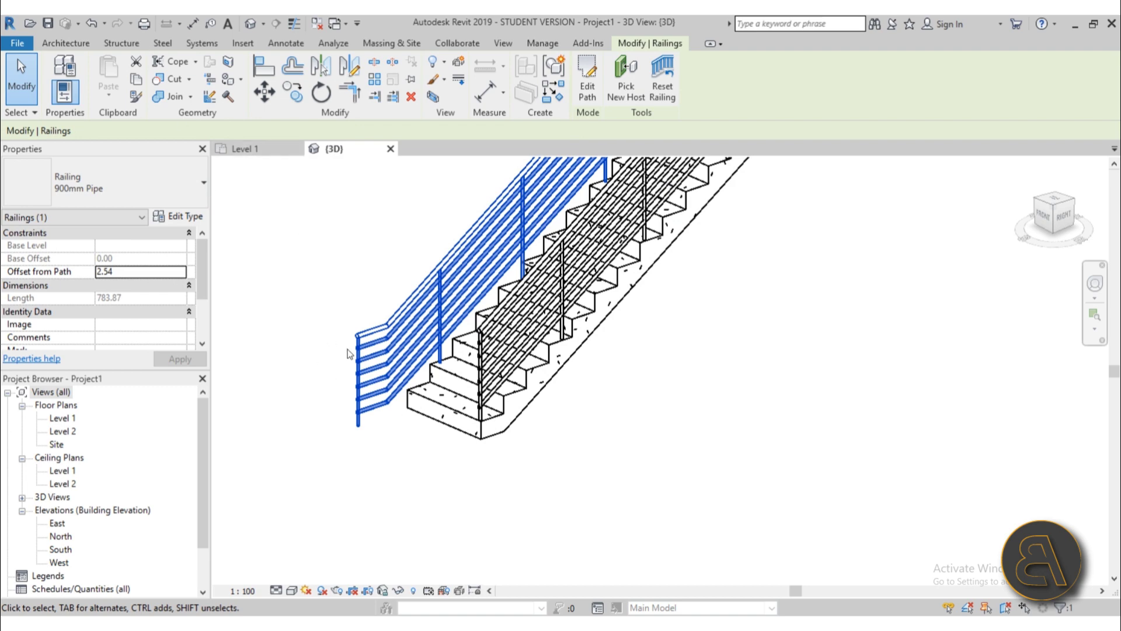
scroll(379, 350, up, 5)
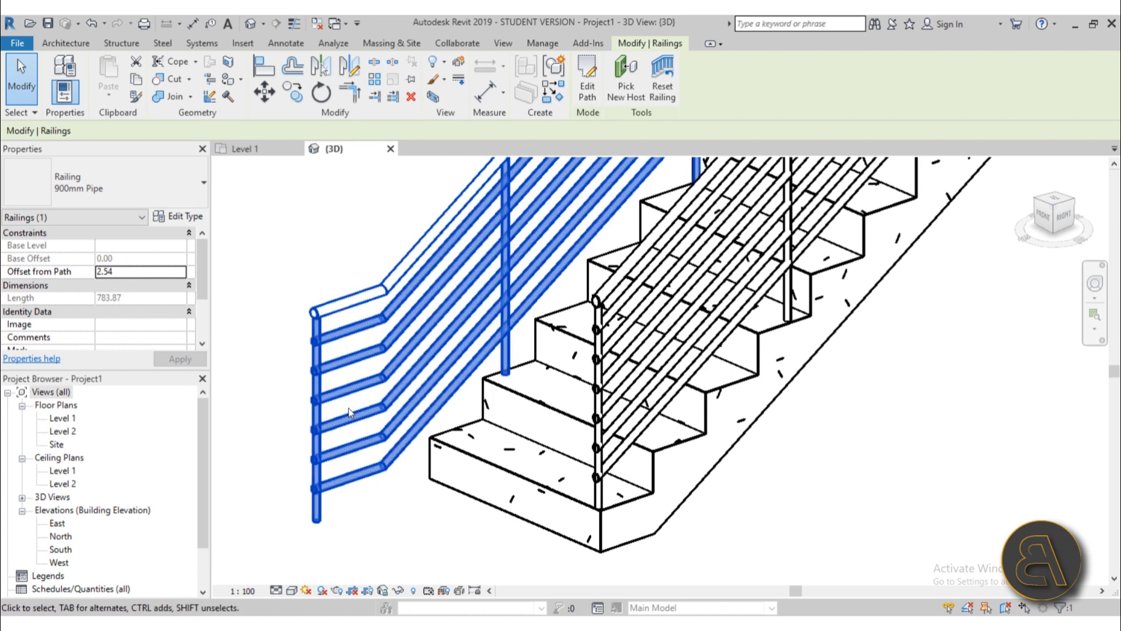
click(90, 26)
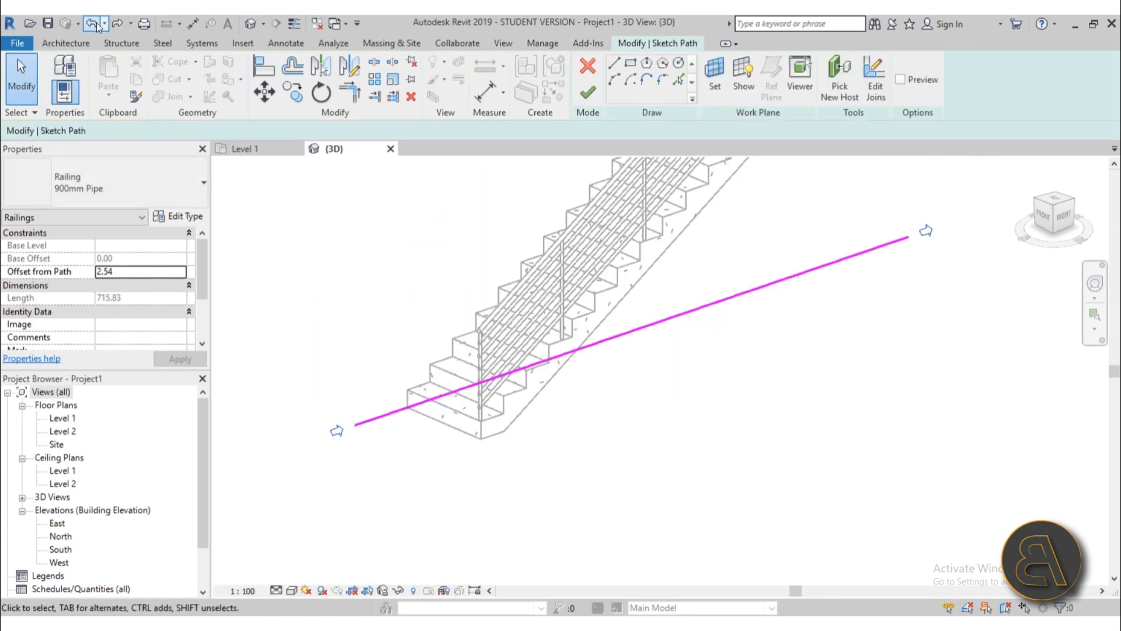
click(92, 24)
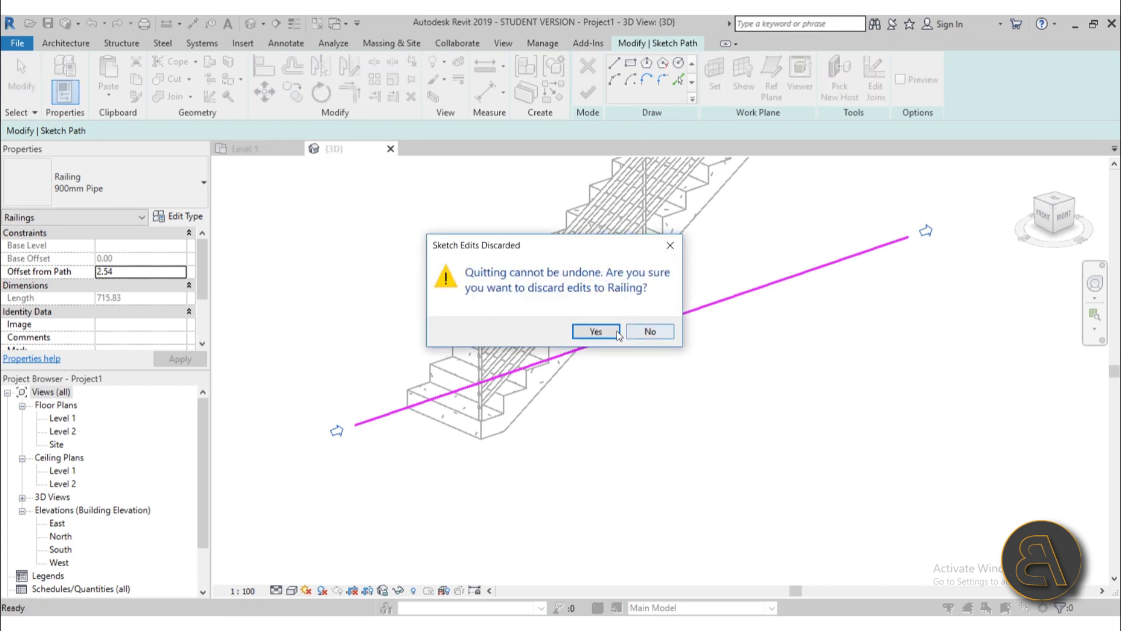
click(615, 330)
key(Escape)
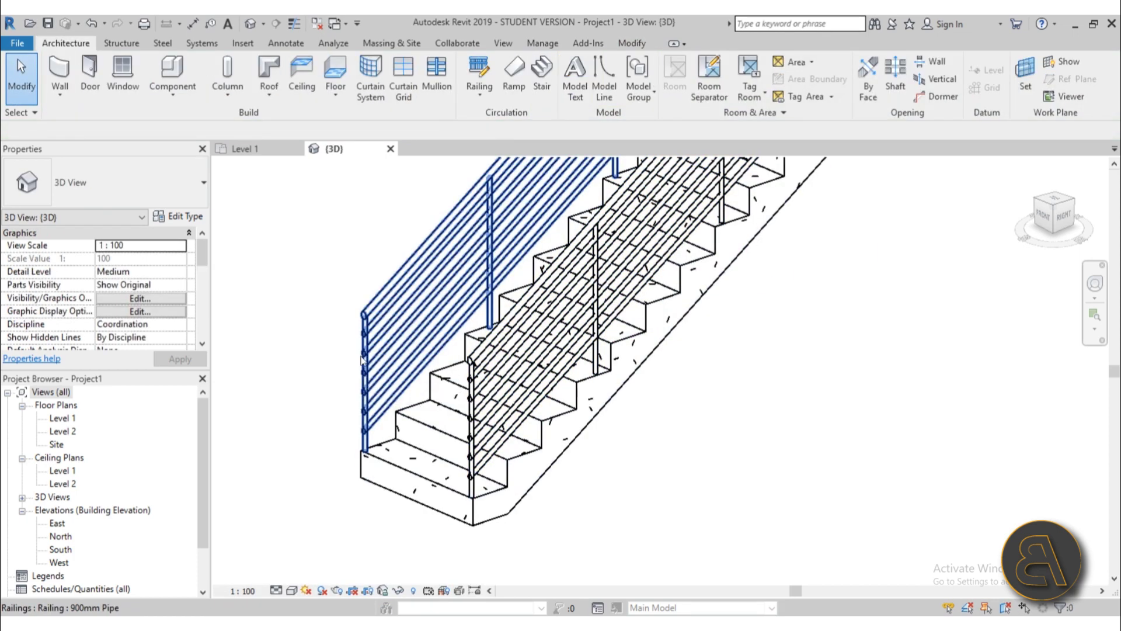
click(361, 360)
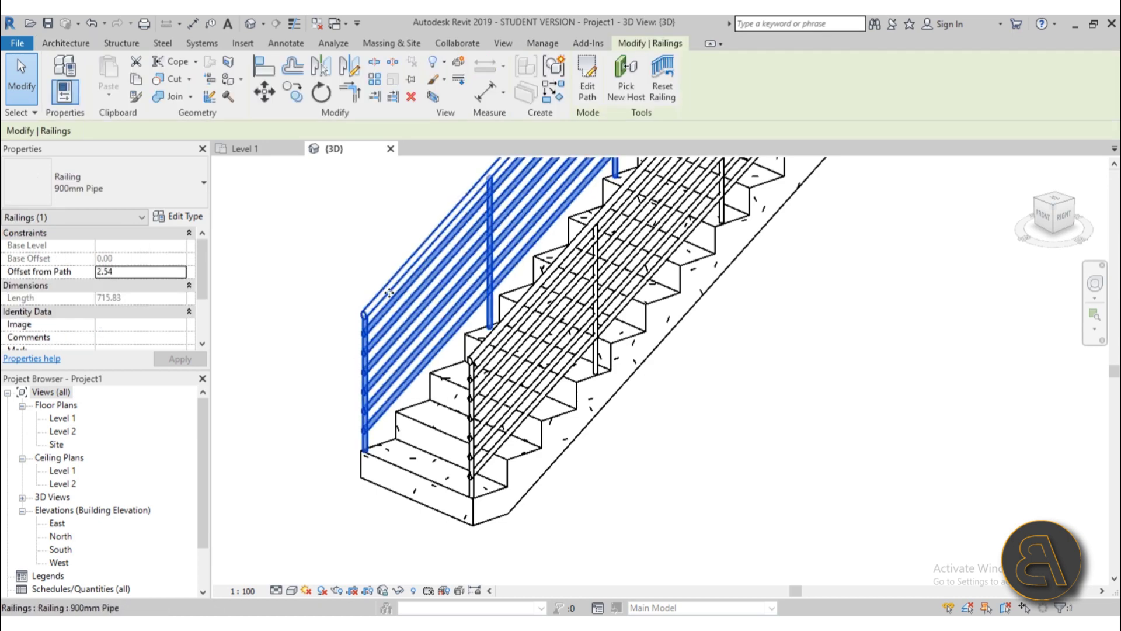
scroll(425, 360, up, 1)
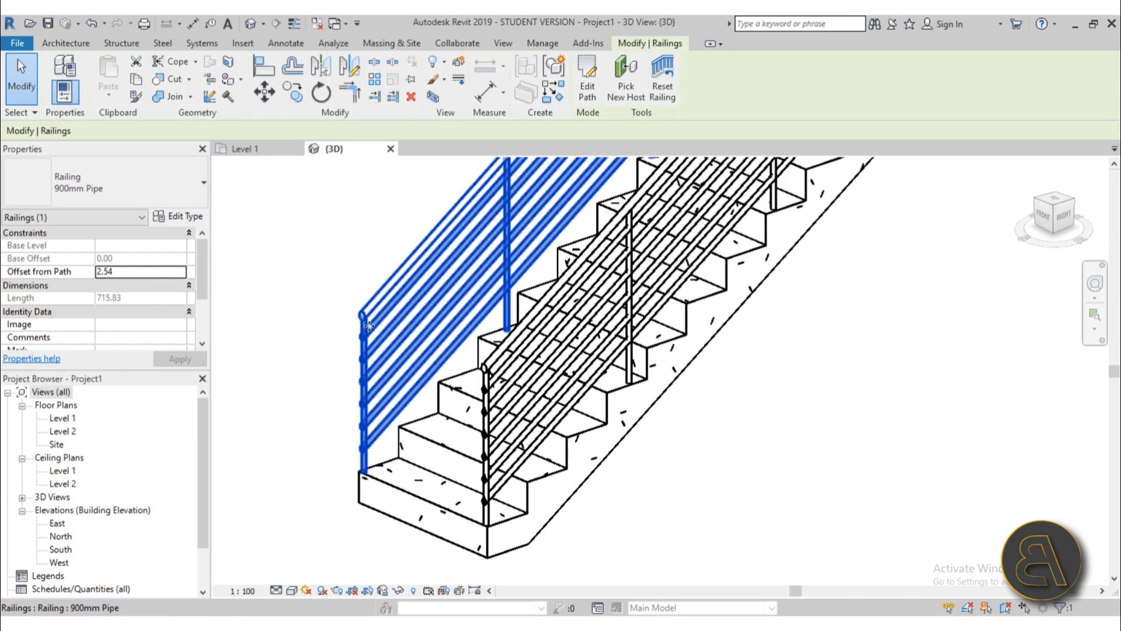
click(174, 217)
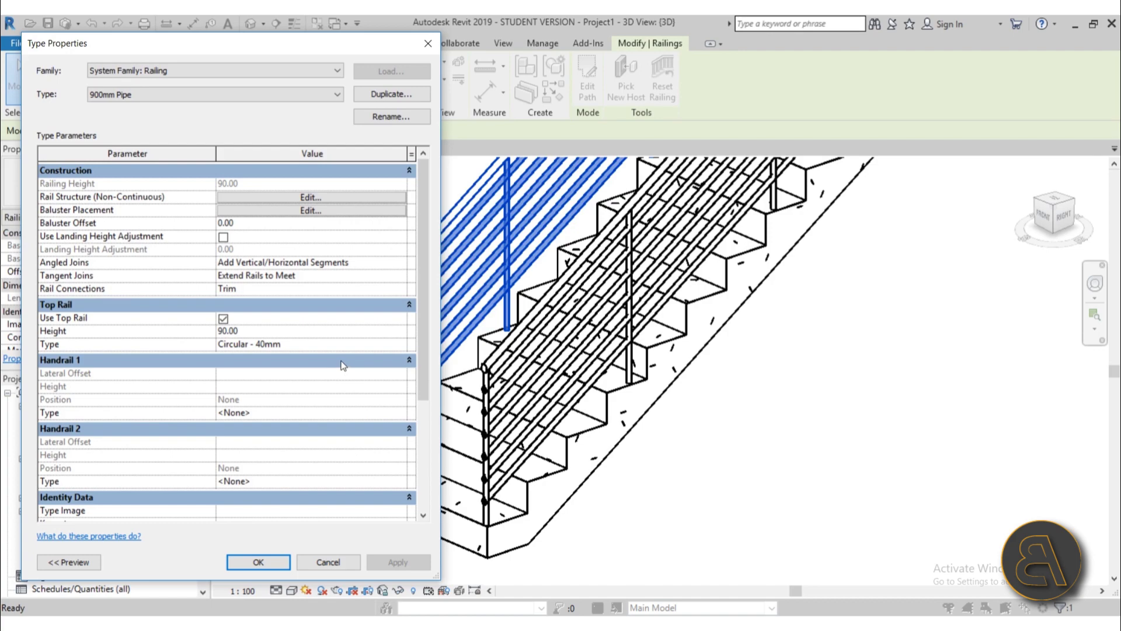
click(307, 565)
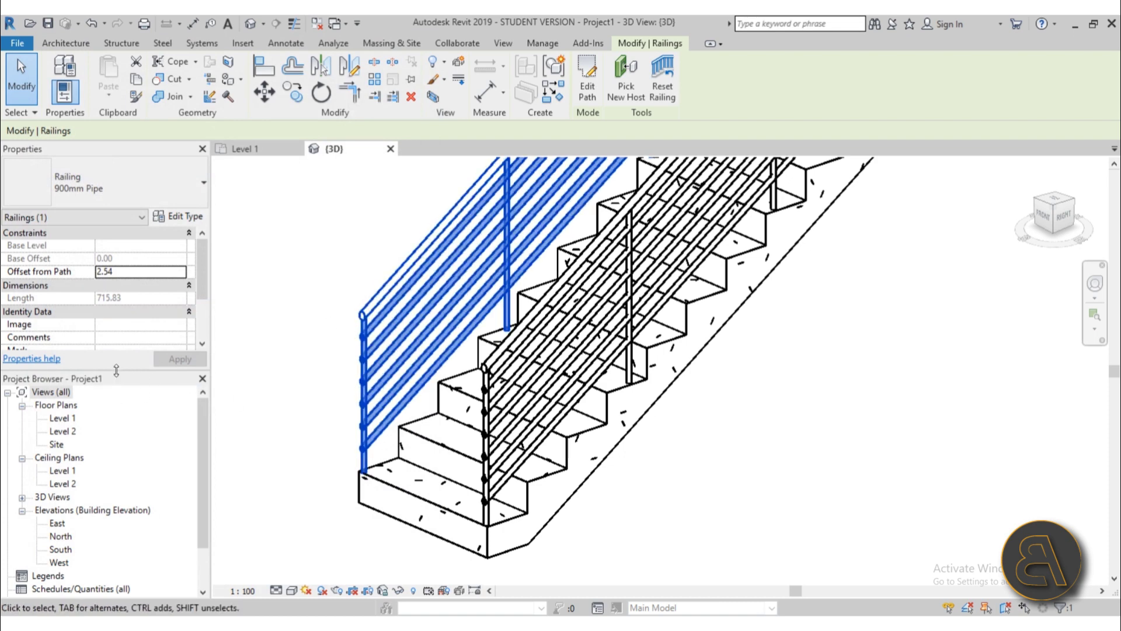
- Expand Families > Railings > Top Rail Type in the Project Browser and select Circular - 40mm
drag(117, 370, 117, 357)
scroll(121, 433, down, 1)
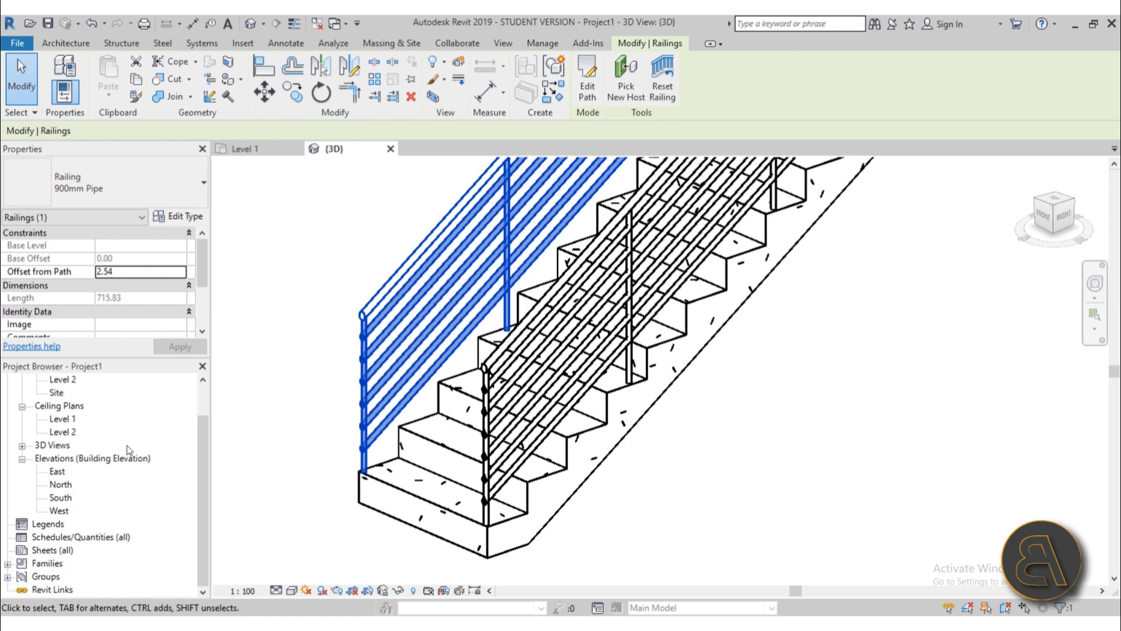
click(8, 564)
scroll(104, 435, down, 3)
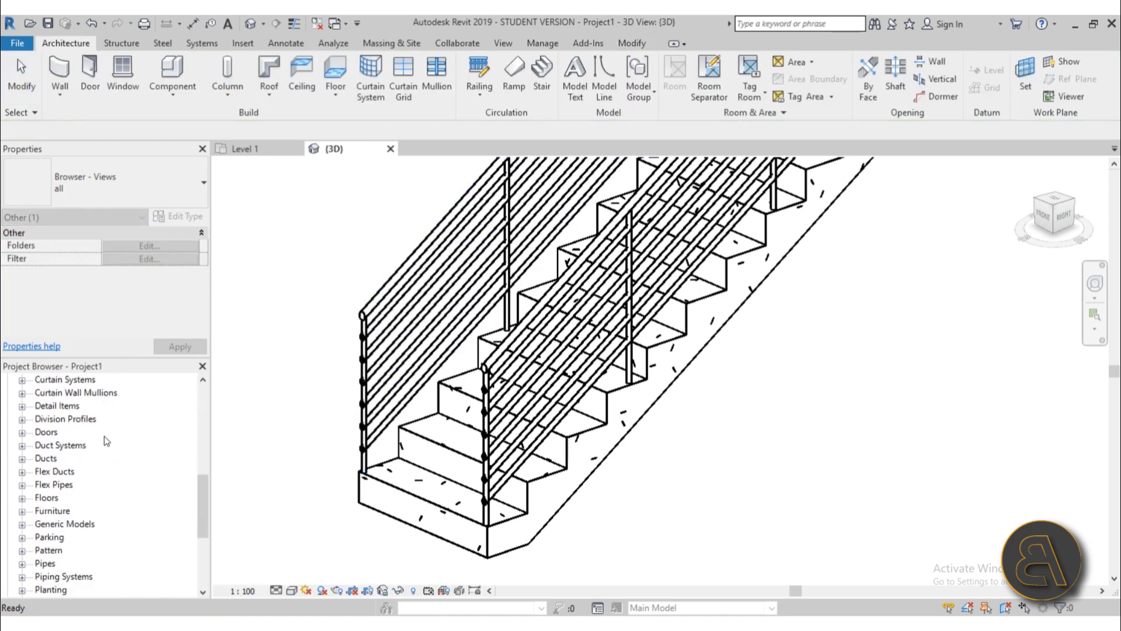
scroll(104, 436, down, 1)
scroll(104, 436, down, 3)
scroll(130, 428, down, 1)
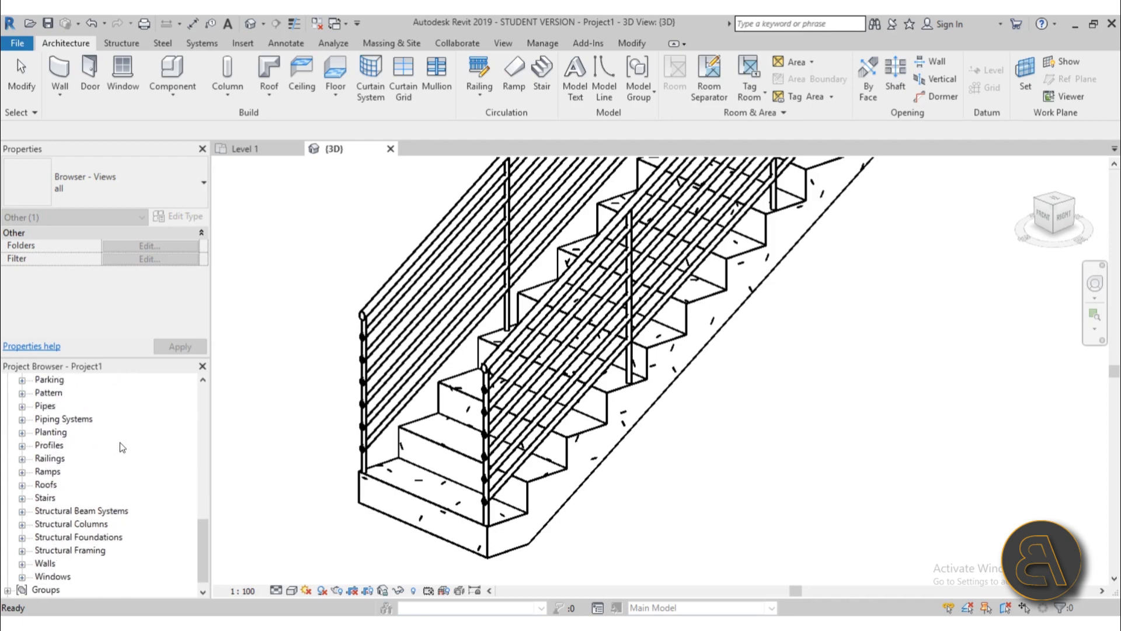
click(22, 458)
scroll(97, 446, down, 2)
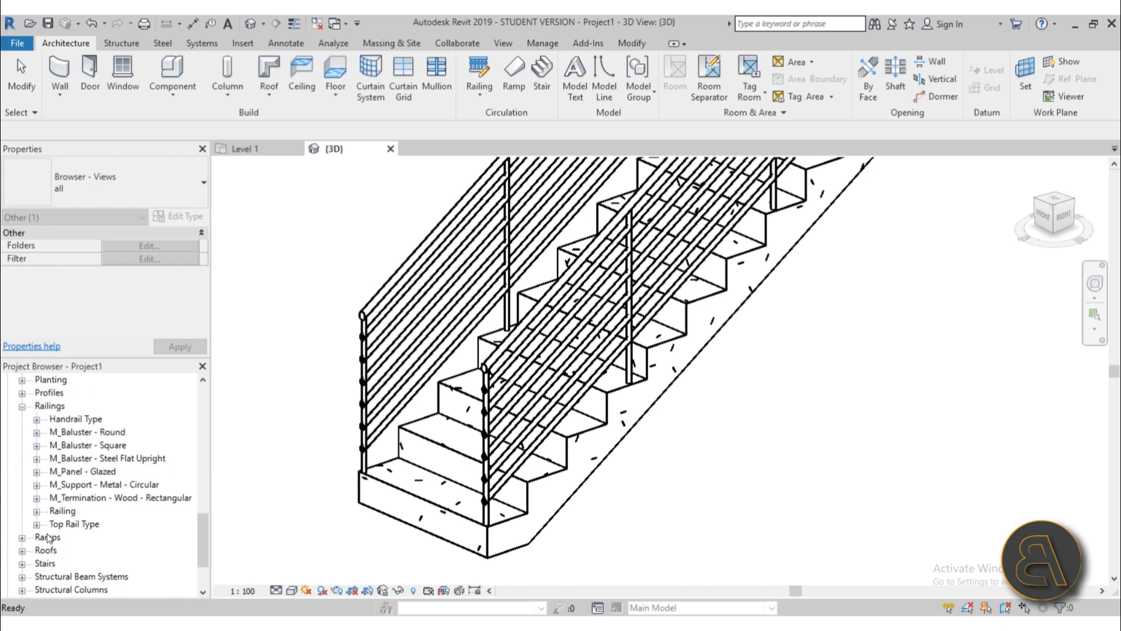
scroll(114, 447, down, 2)
scroll(114, 447, down, 1)
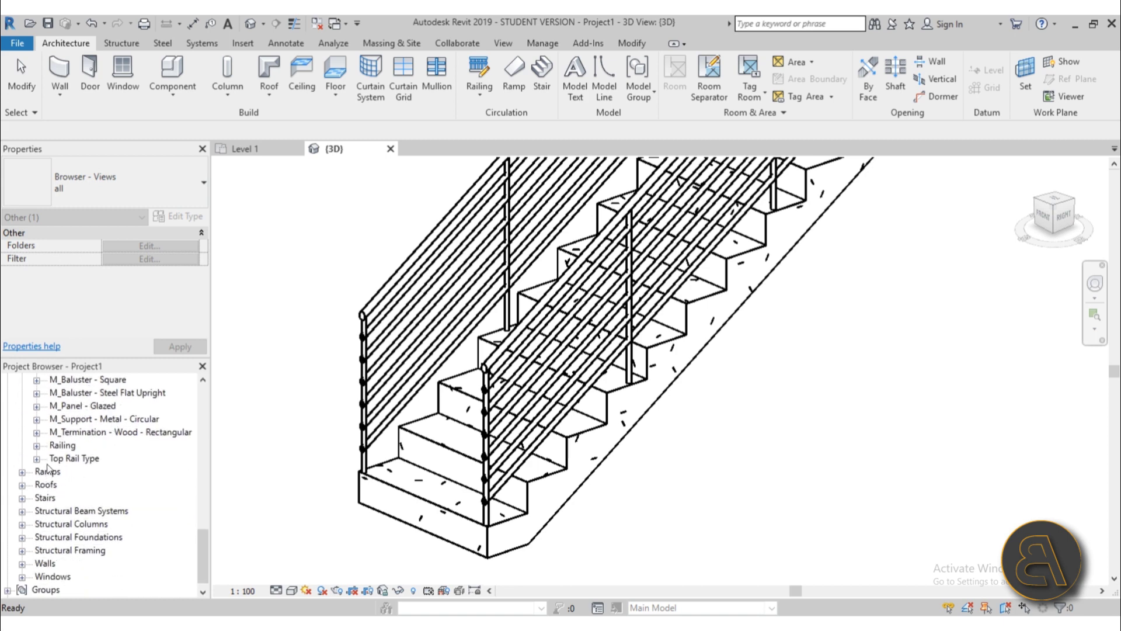
click(37, 459)
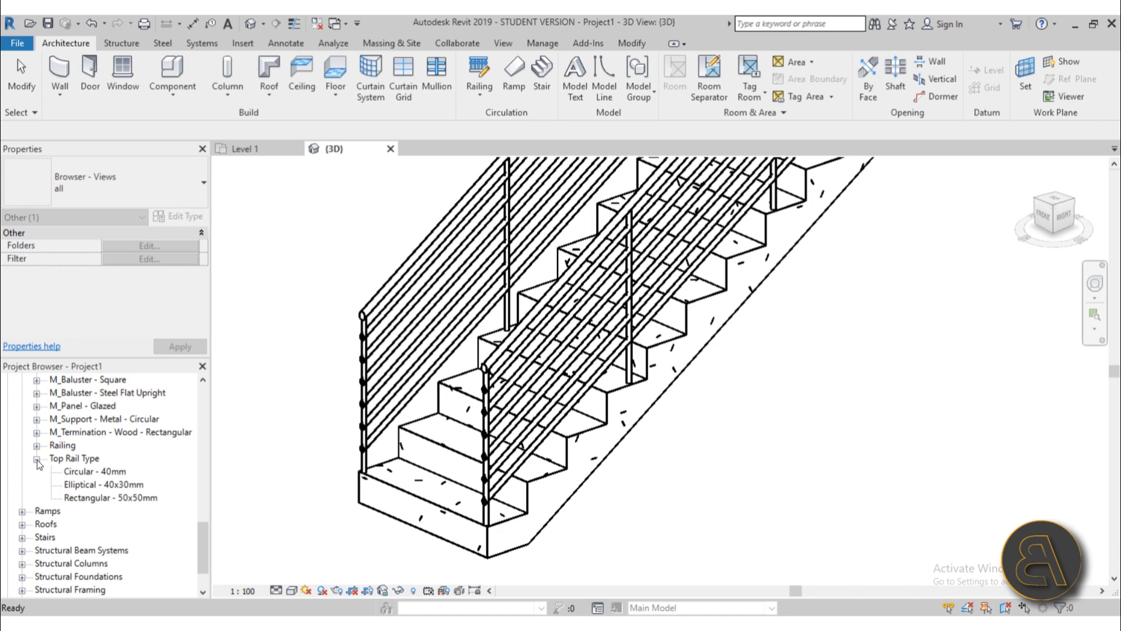
click(106, 471)
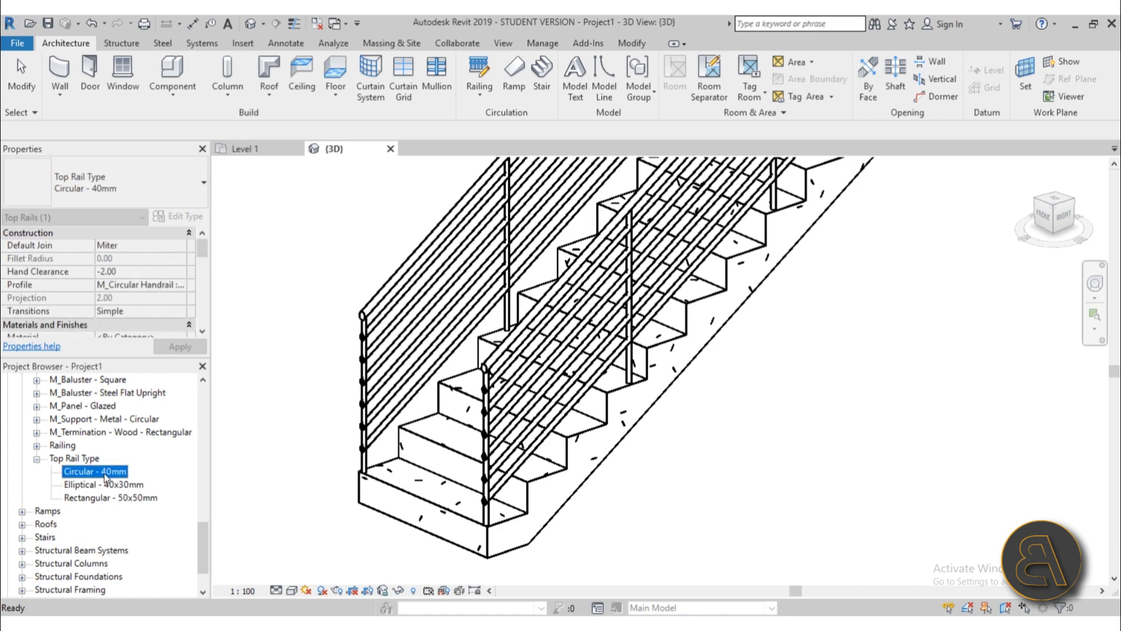
- Duplicate Circular - 40mm and rename the copy to 'Circular - 40mm extesion'
right_click(106, 477)
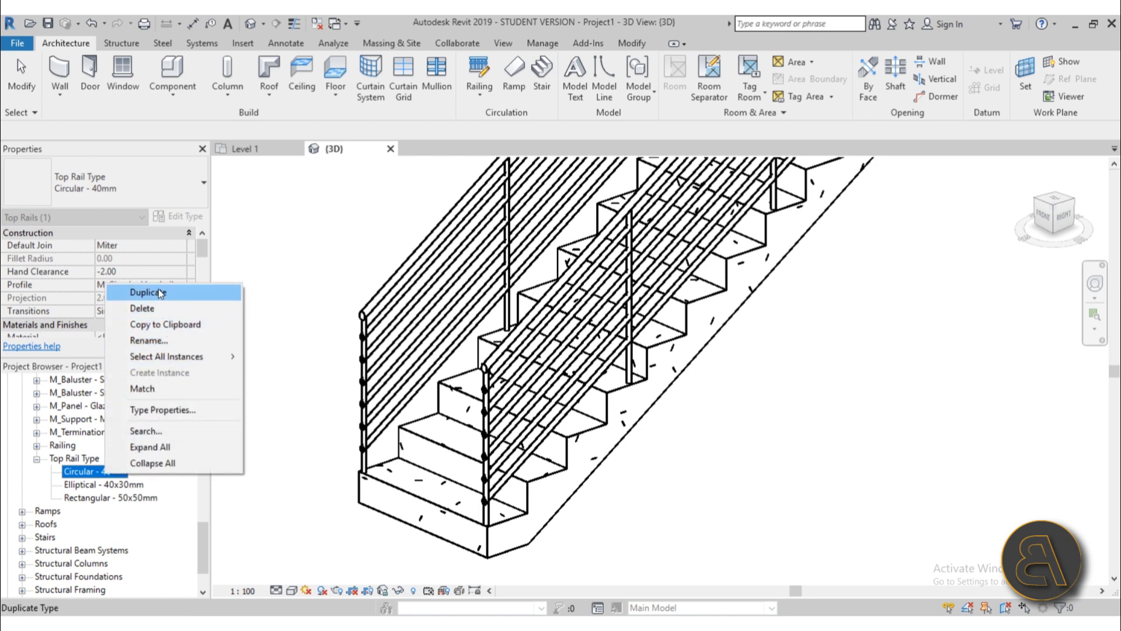
click(160, 292)
click(87, 485)
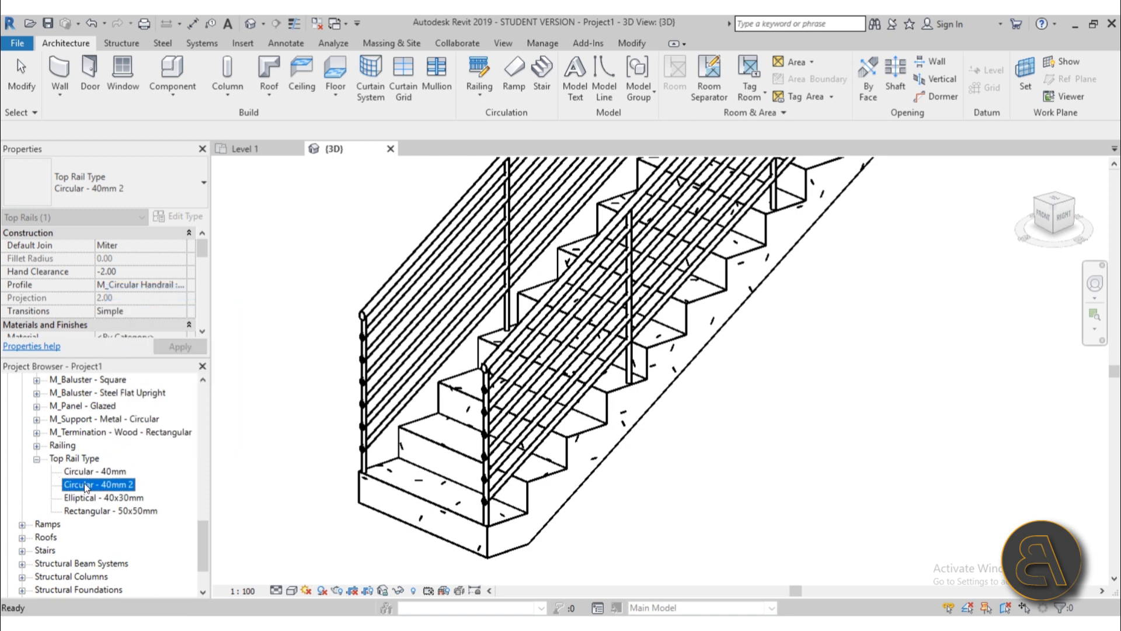
right_click(87, 486)
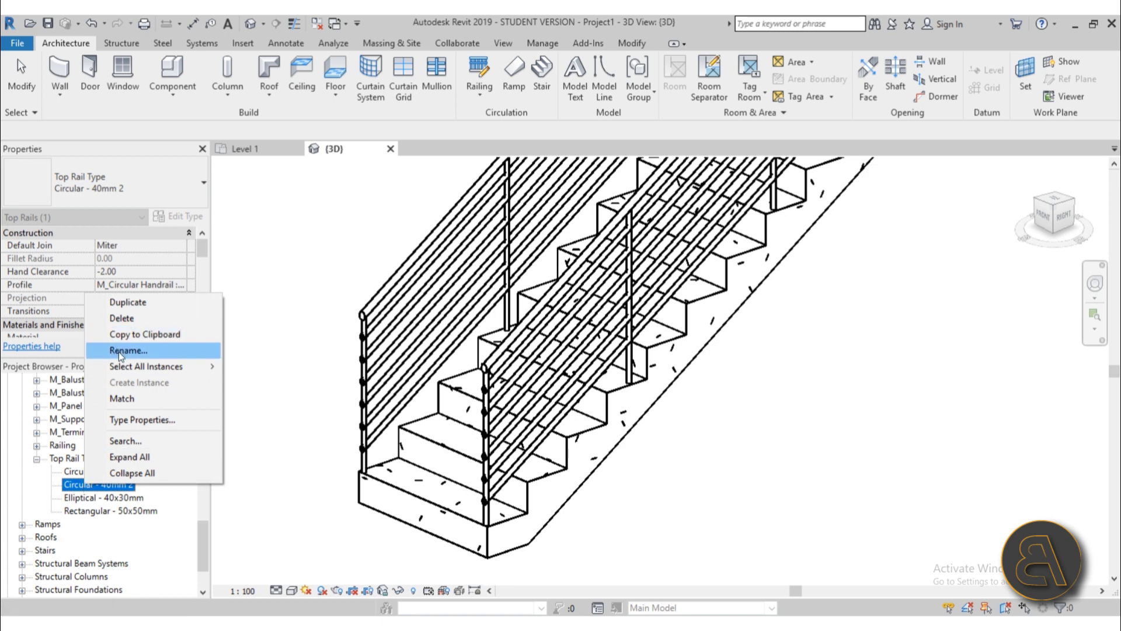
click(119, 350)
click(130, 484)
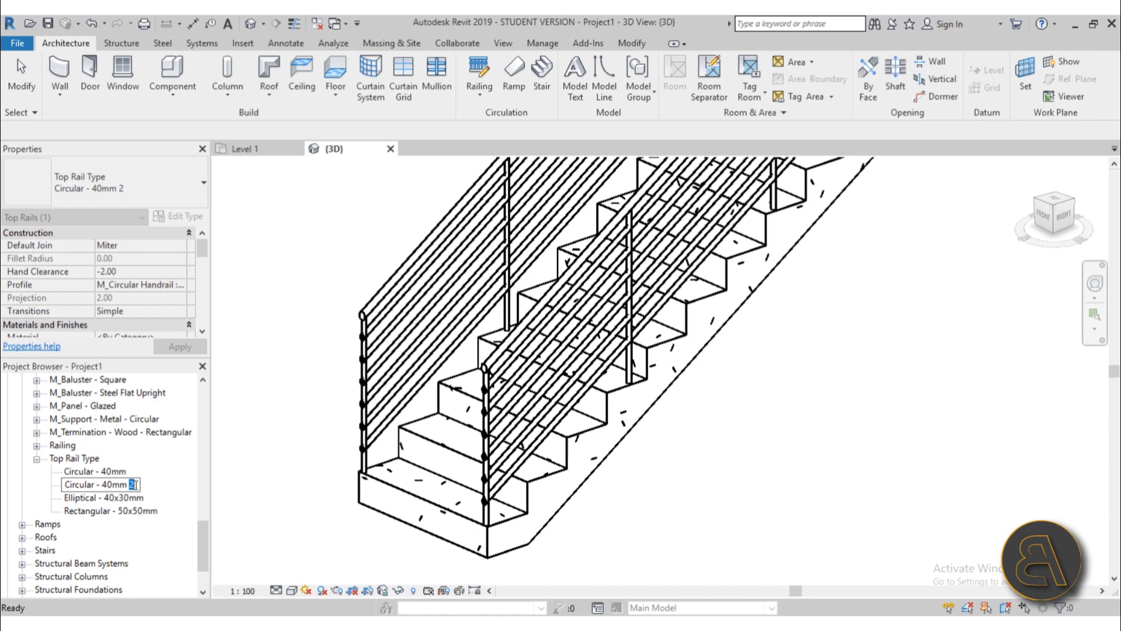
text(ertesion)
key(Return)
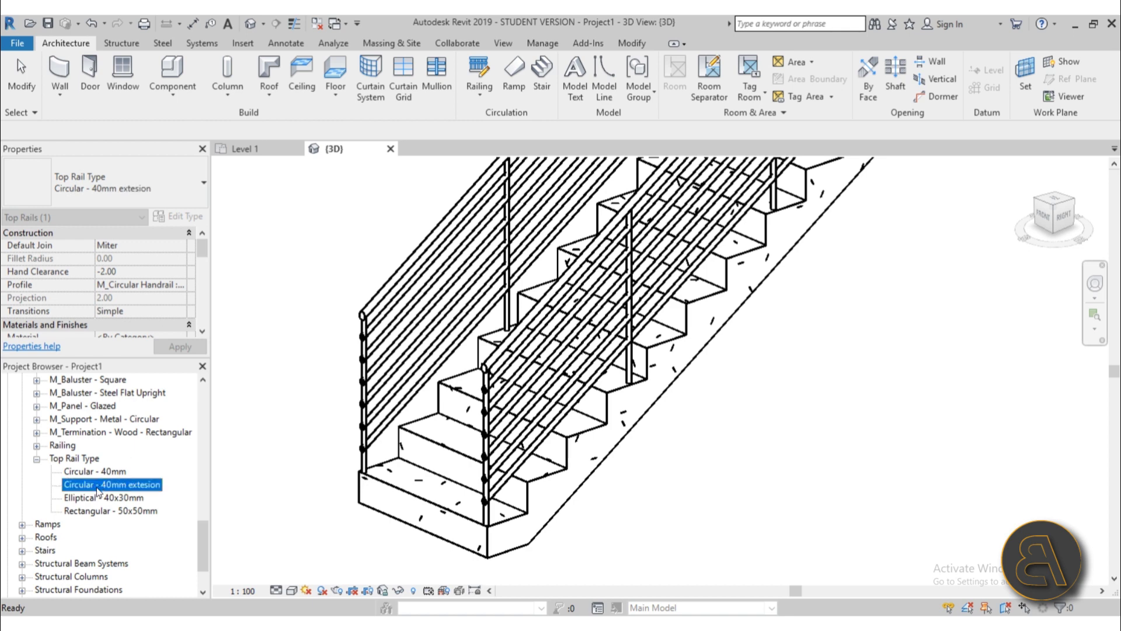
- View the Circular - 40mm extesion type properties and close them without changes
click(349, 331)
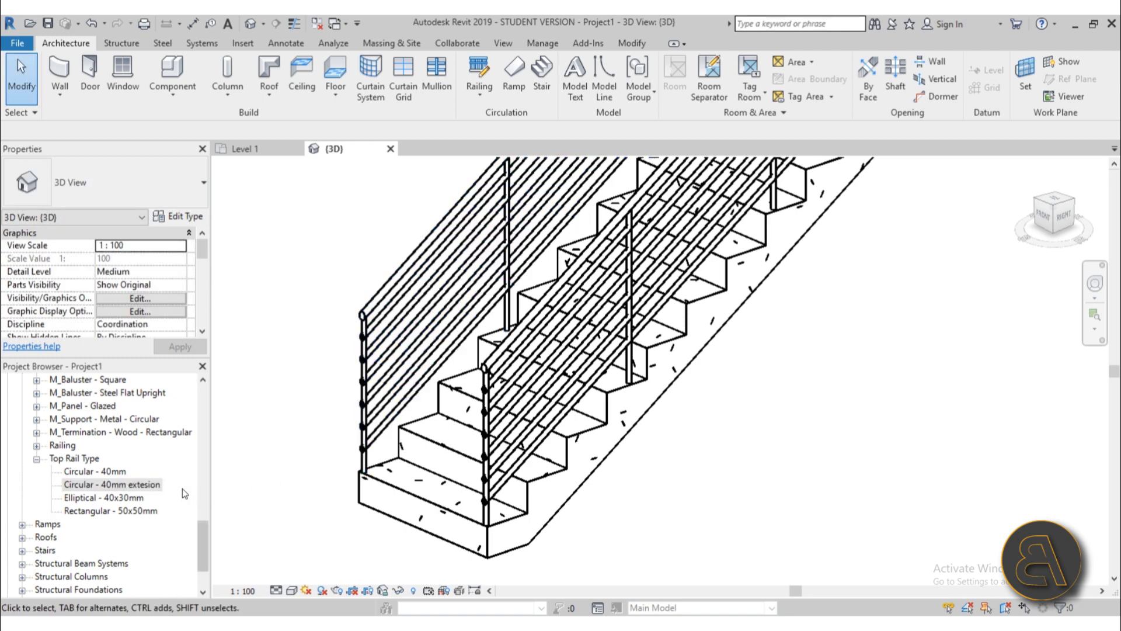
double_click(114, 489)
drag(162, 51, 270, 54)
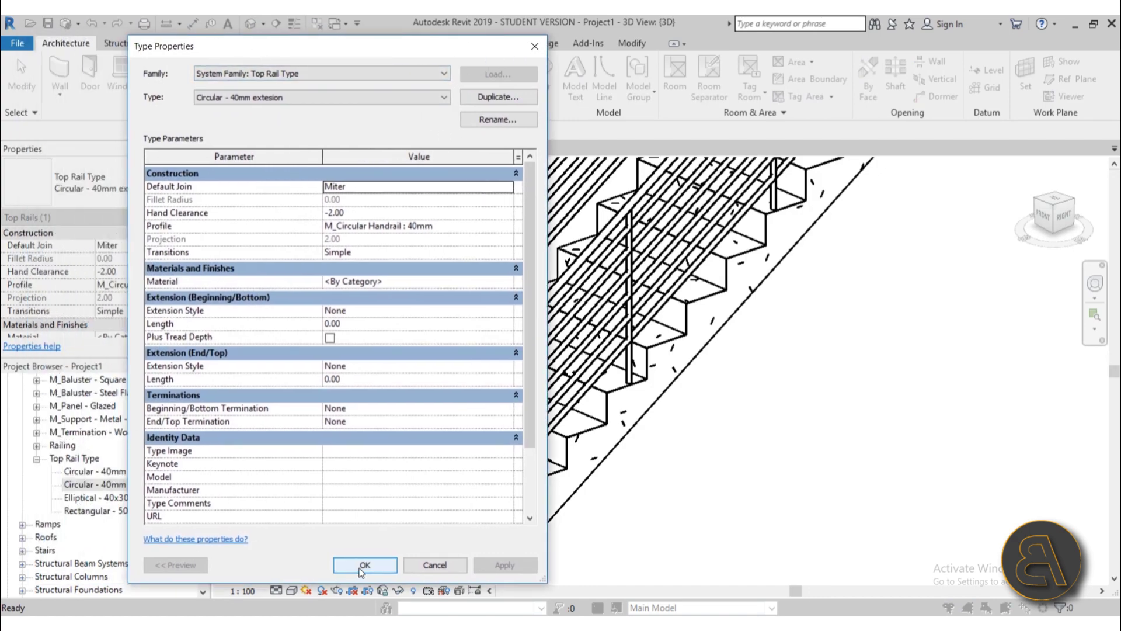
click(435, 564)
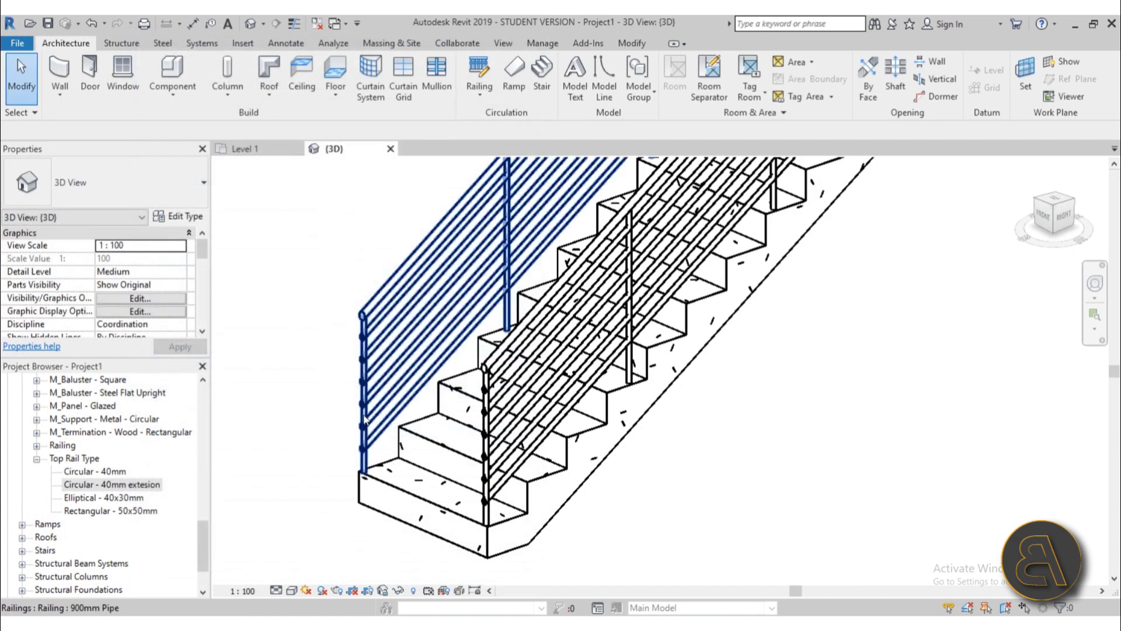
- Set the left railing's Top Rail Type to Circular - 40mm extesion in its type properties
click(363, 435)
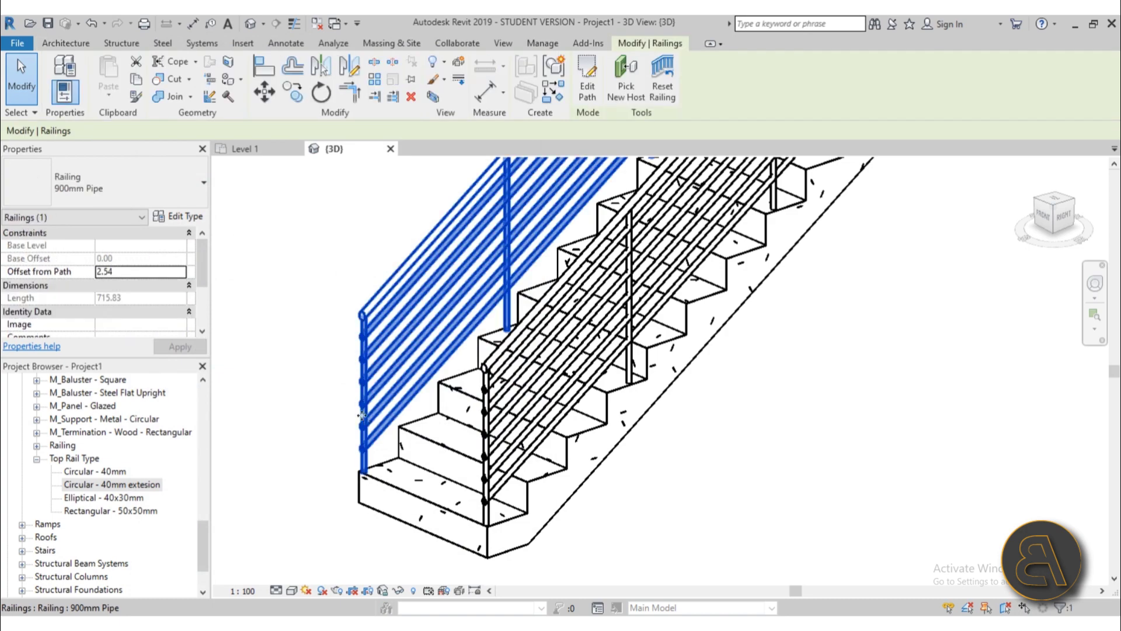
click(188, 221)
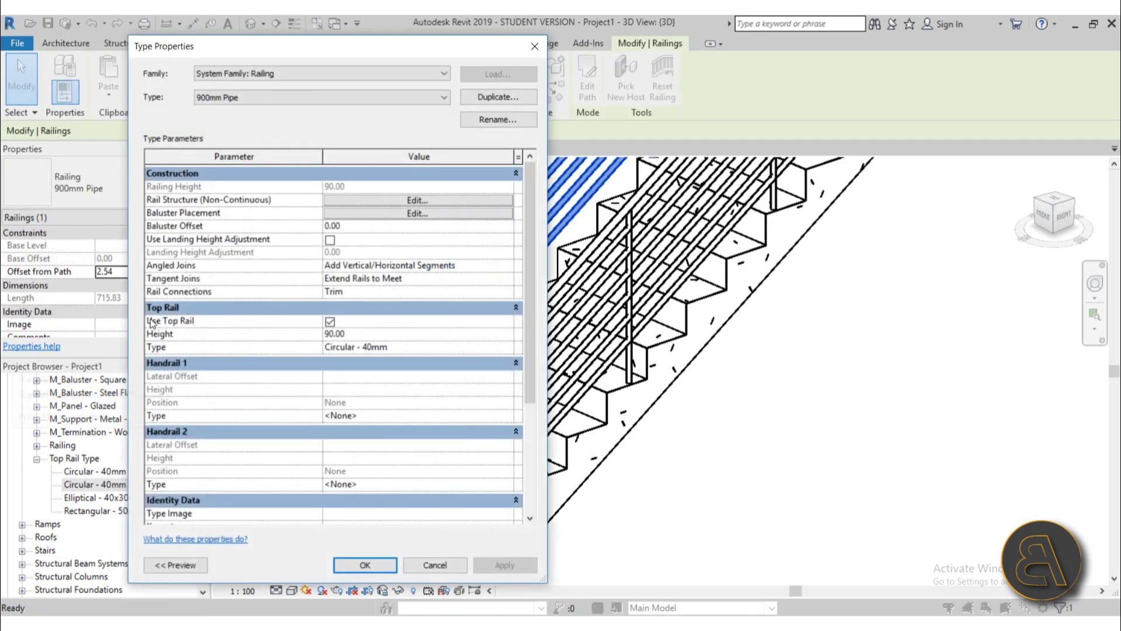
click(509, 350)
click(508, 347)
click(308, 96)
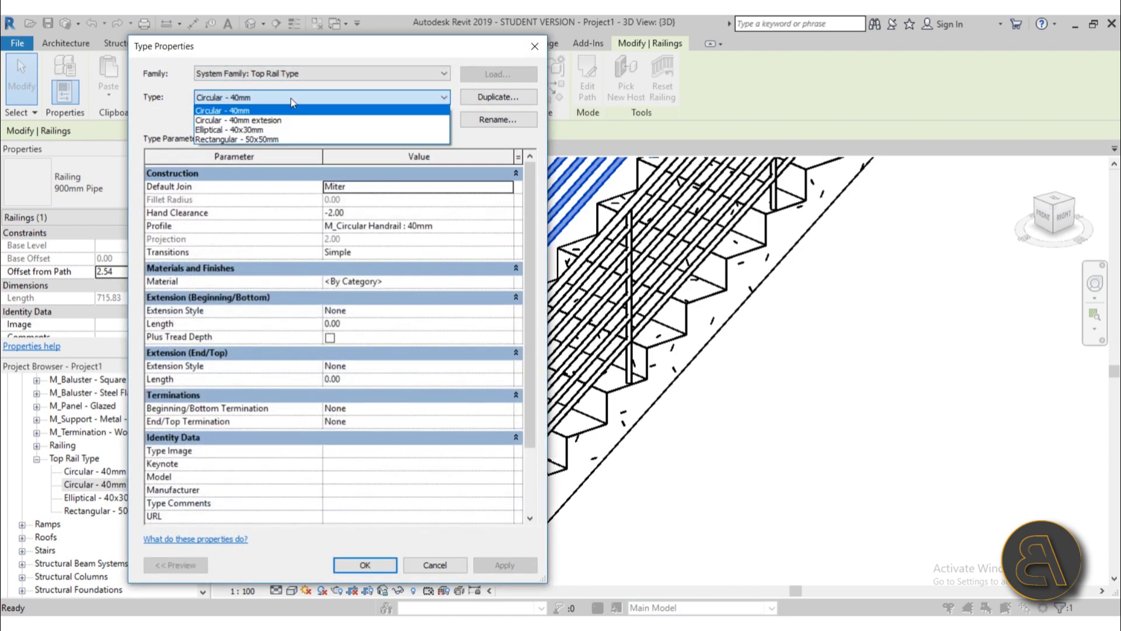
click(230, 127)
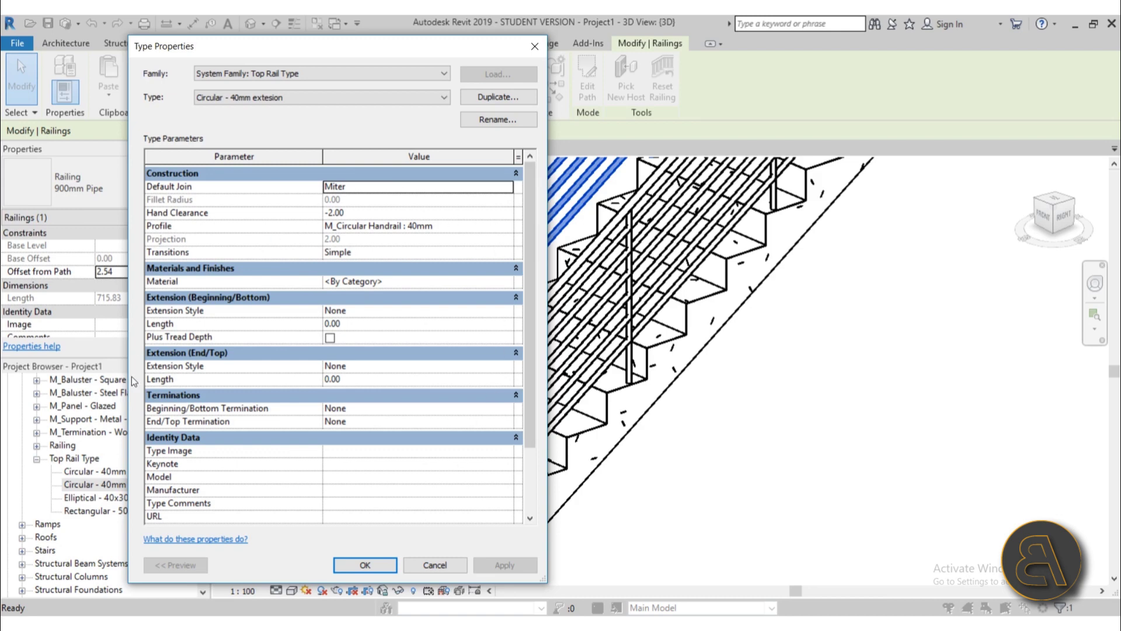
mouse_move(312, 53)
mouse_down()
mouse_move(429, 61)
mouse_move(467, 77)
mouse_move(397, 58)
mouse_move(313, 58)
mouse_up()
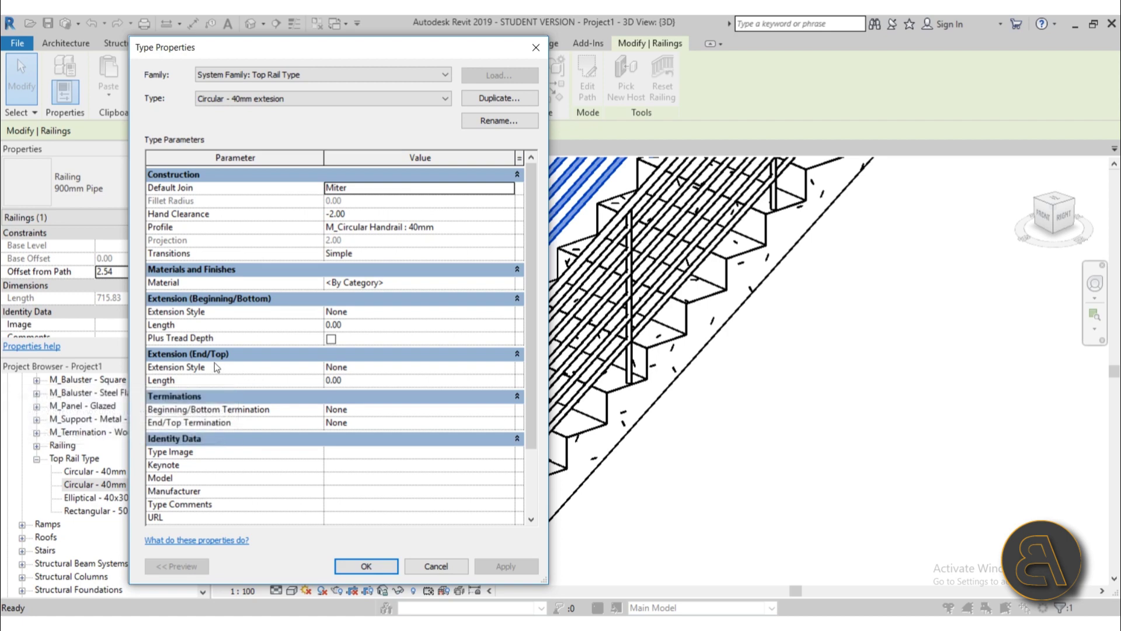
mouse_move(215, 366)
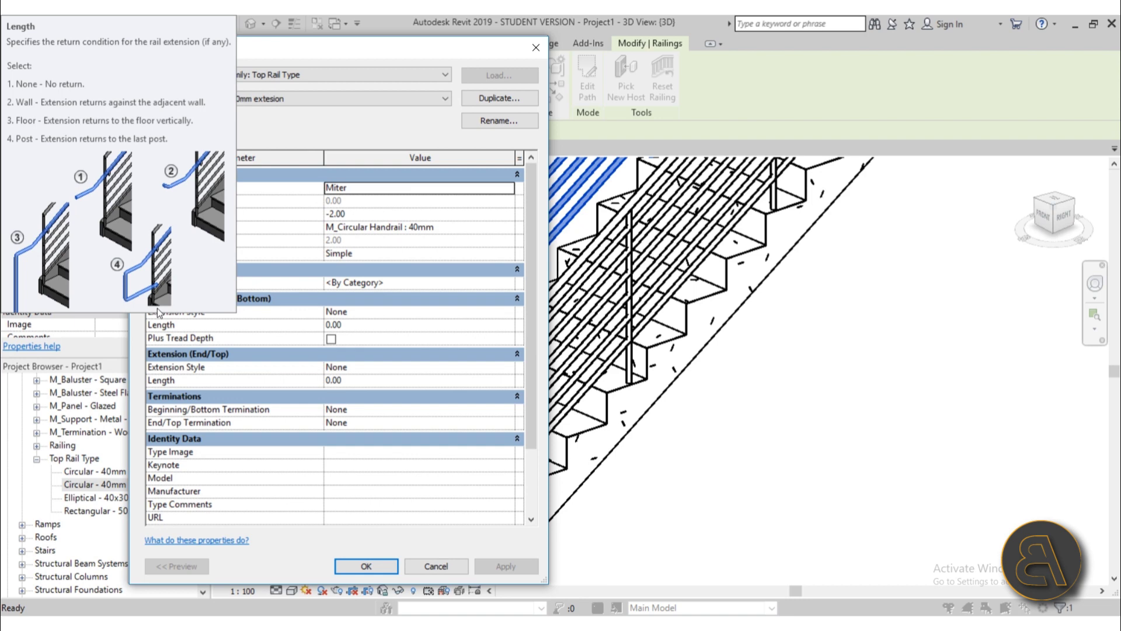
- Set the bottom extension style to Post with length 30 and confirm both dialogs
click(507, 314)
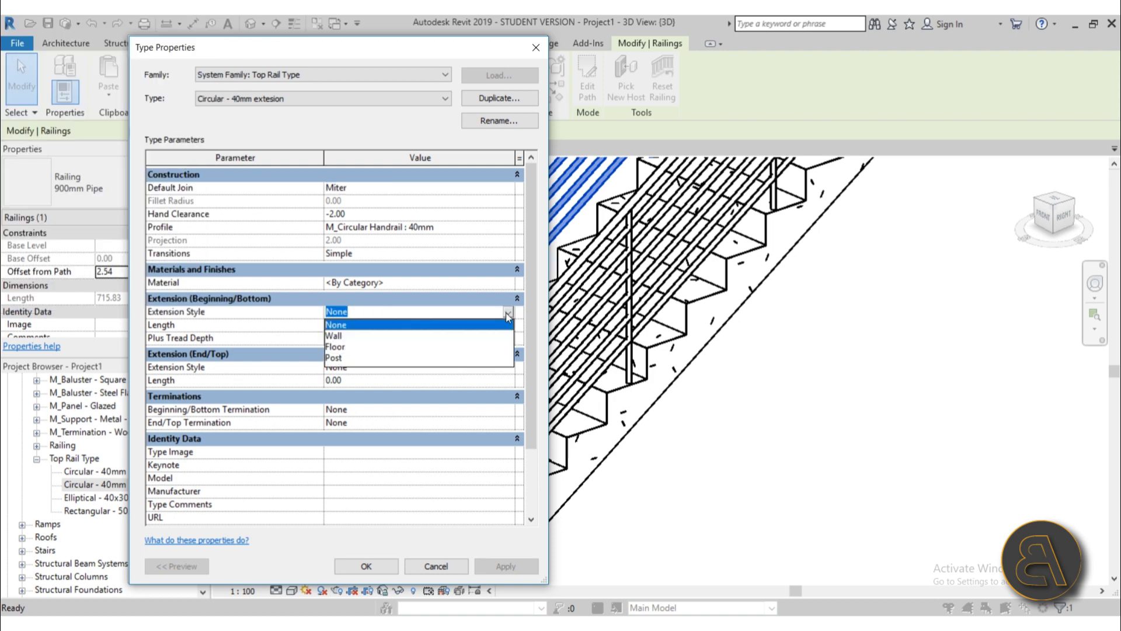
click(337, 358)
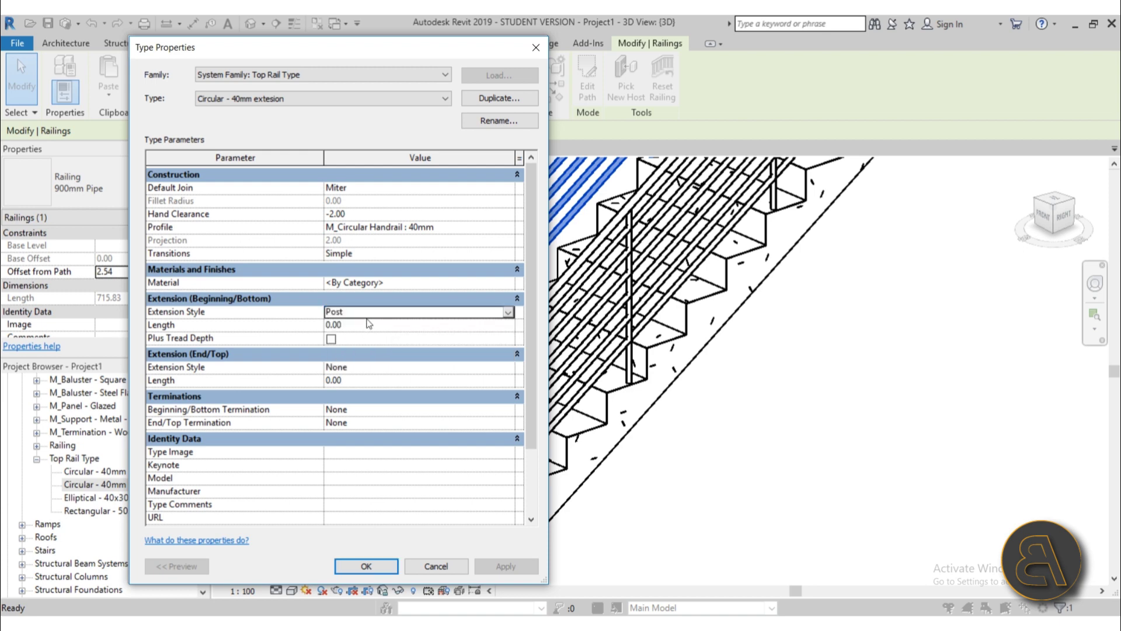
click(349, 326)
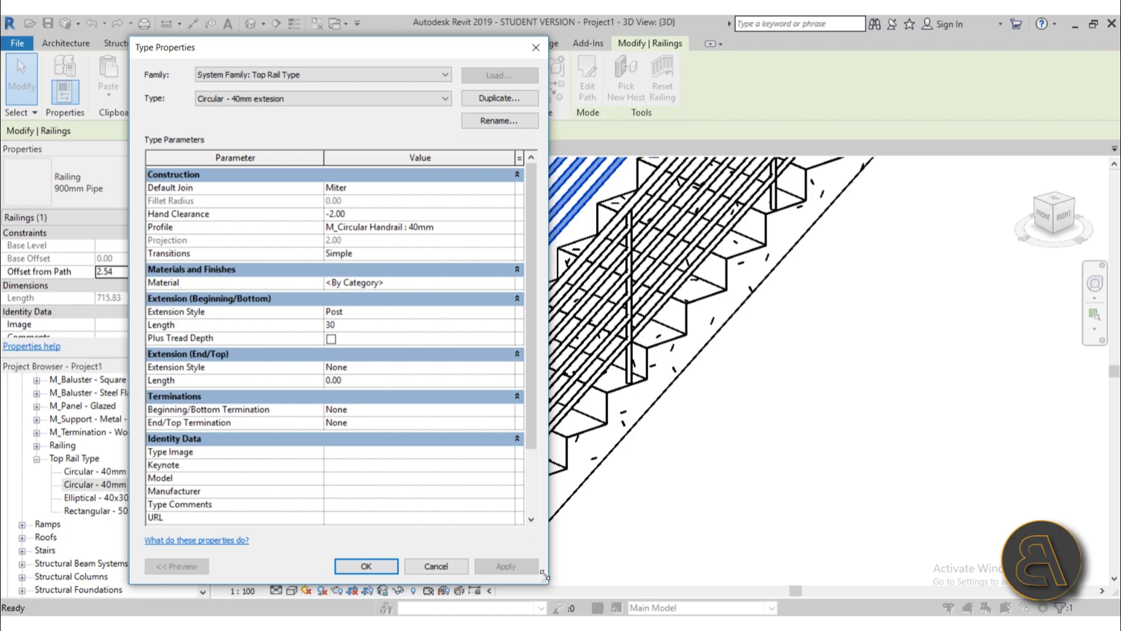
text(30)
click(369, 567)
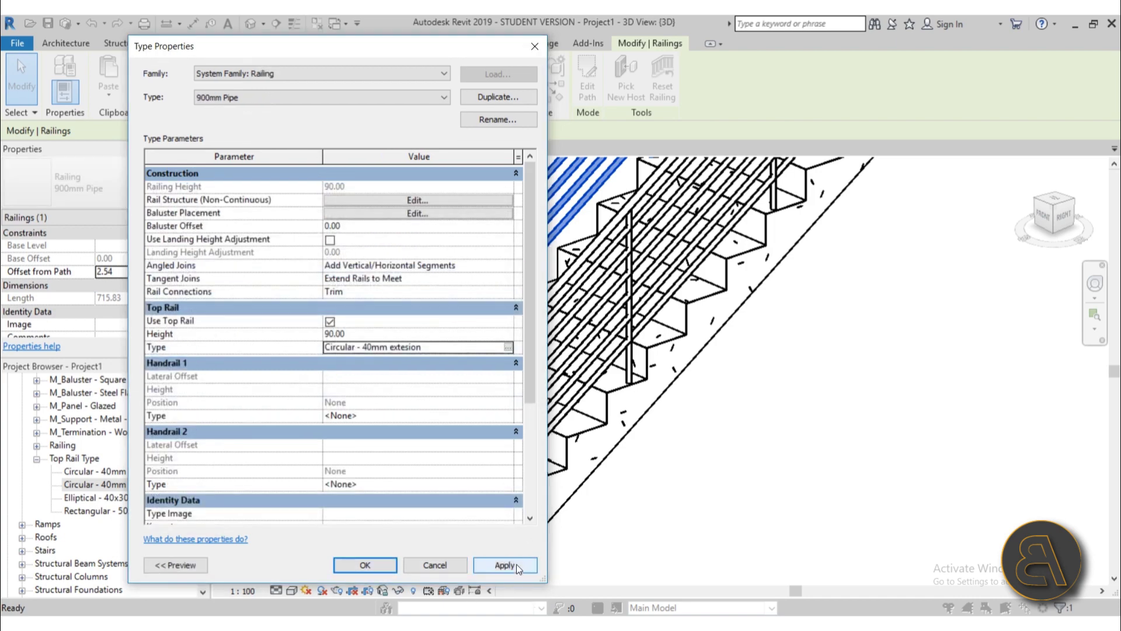
click(349, 568)
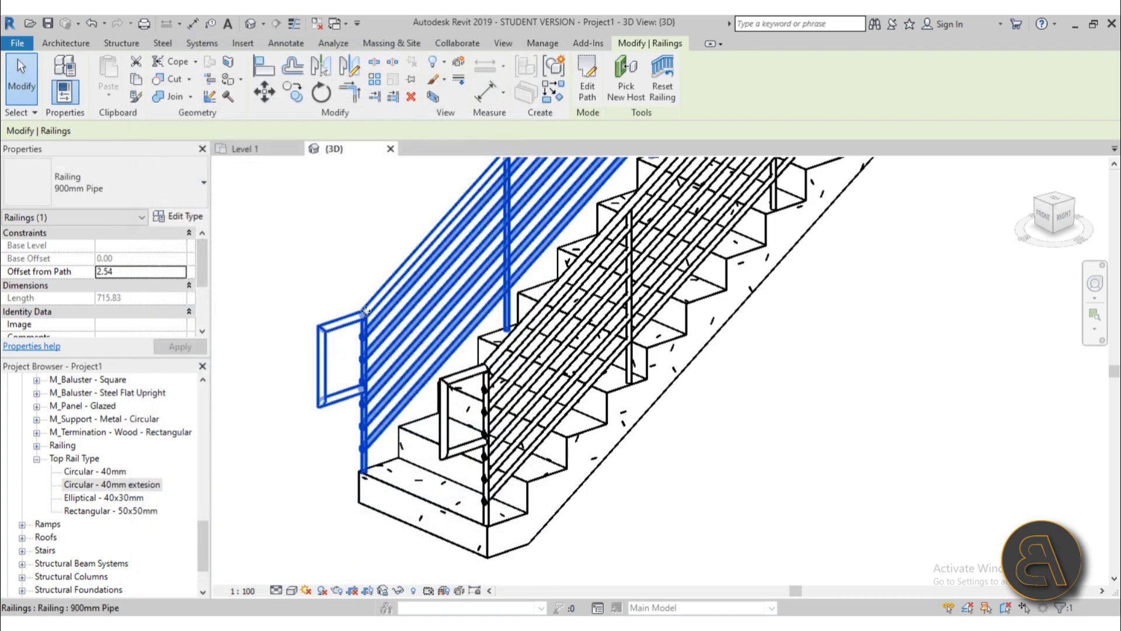
scroll(356, 335, up, 5)
scroll(401, 255, down, 5)
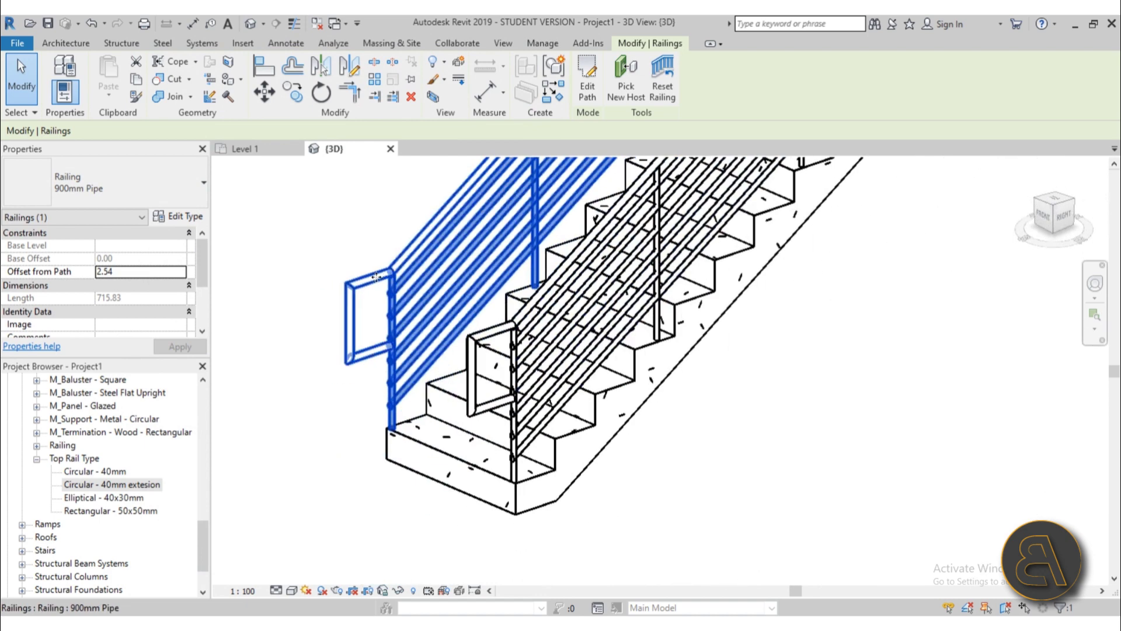
middle_drag(346, 302, 735, 365)
scroll(753, 362, up, 2)
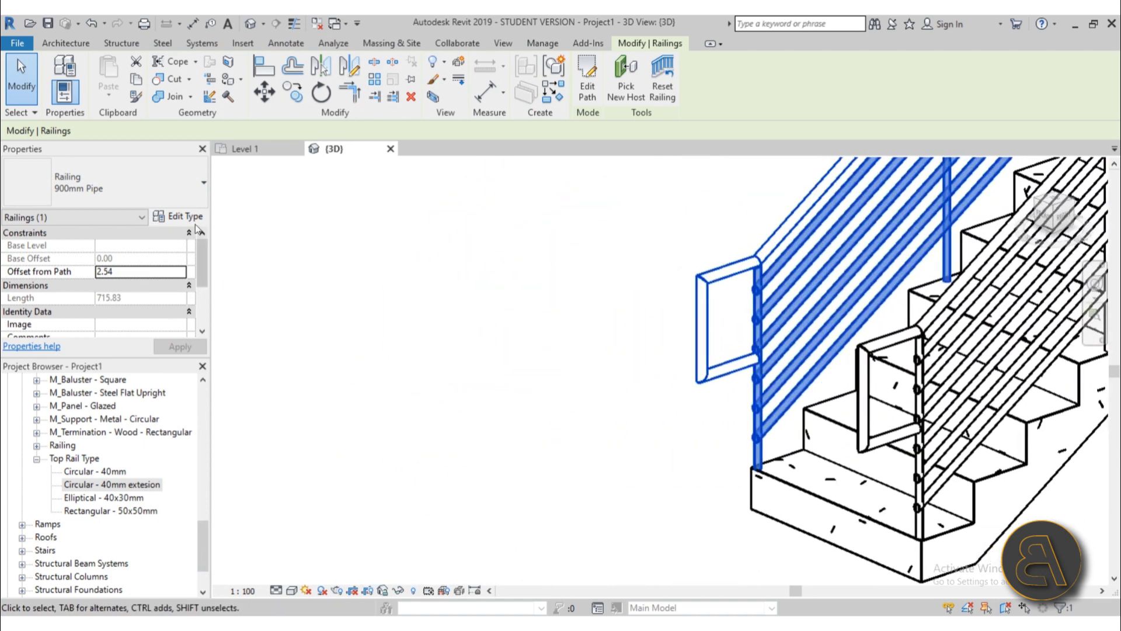
- Tick Plus Tread Depth for the top rail's beginning extension and apply
click(178, 217)
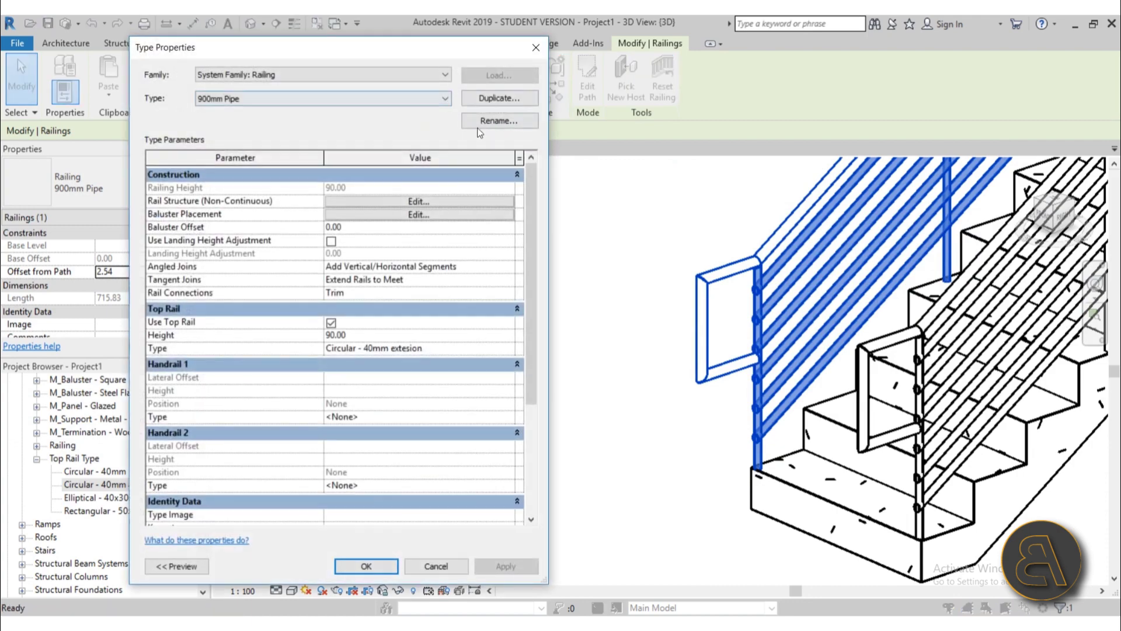
click(509, 348)
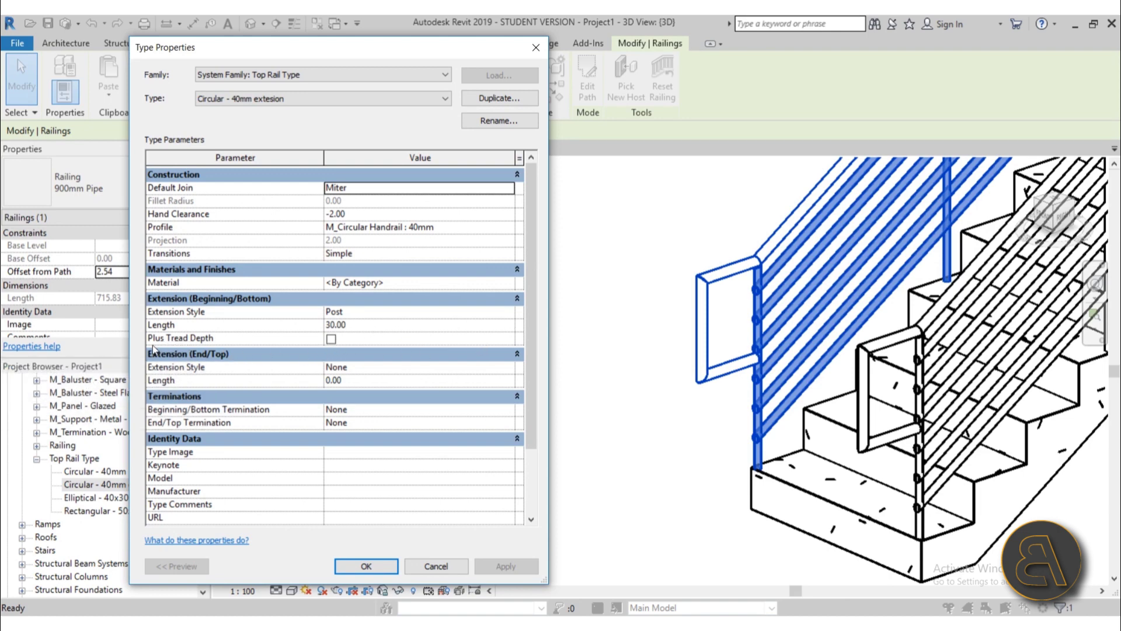
click(331, 339)
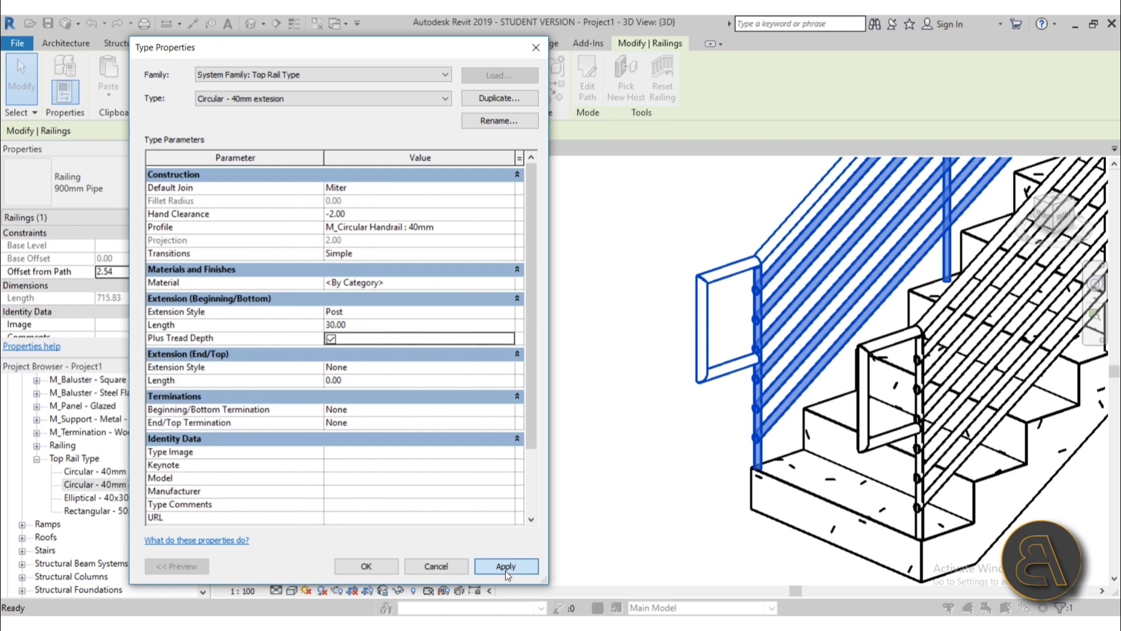
click(506, 568)
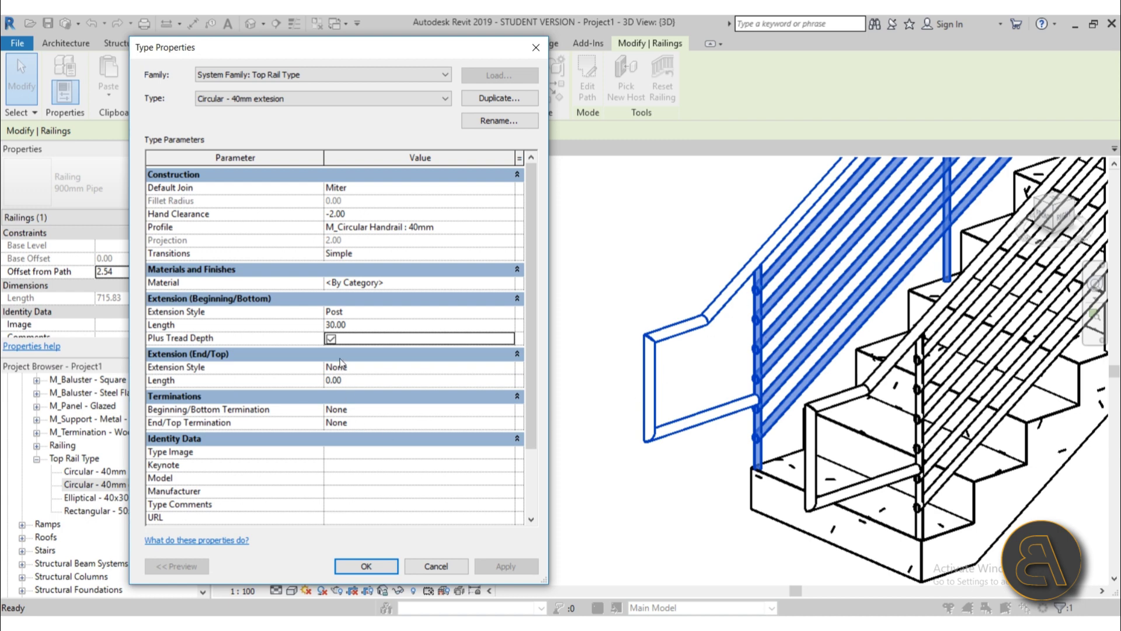
- Change the bottom extension length from 30 to 20 and its style to Floor, applying each
click(344, 325)
drag(349, 325, 292, 328)
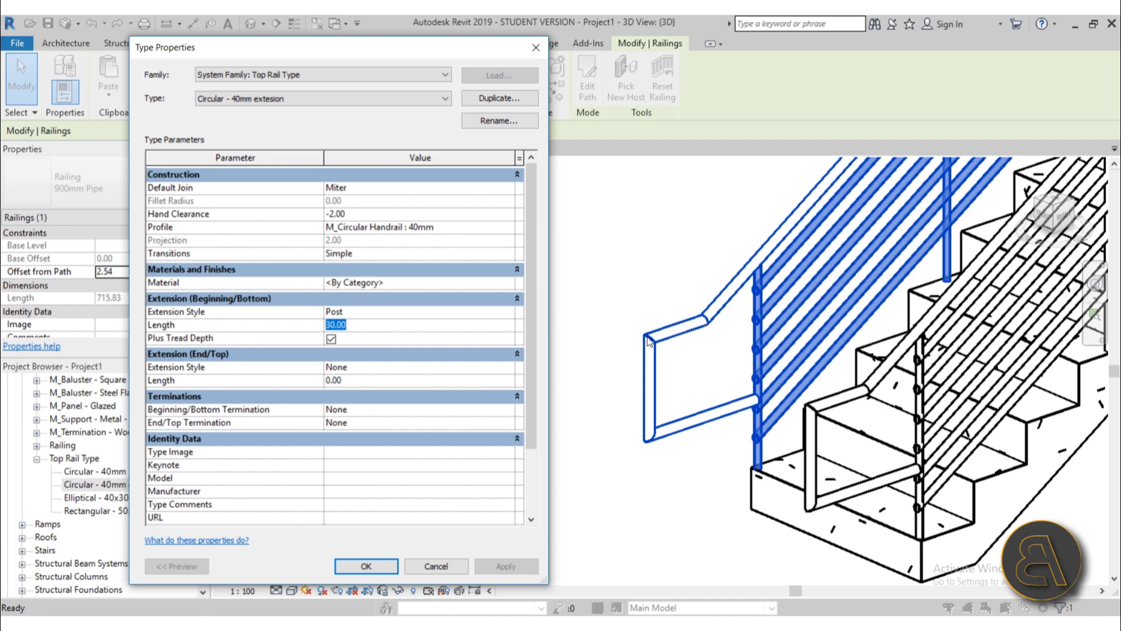
text(20)
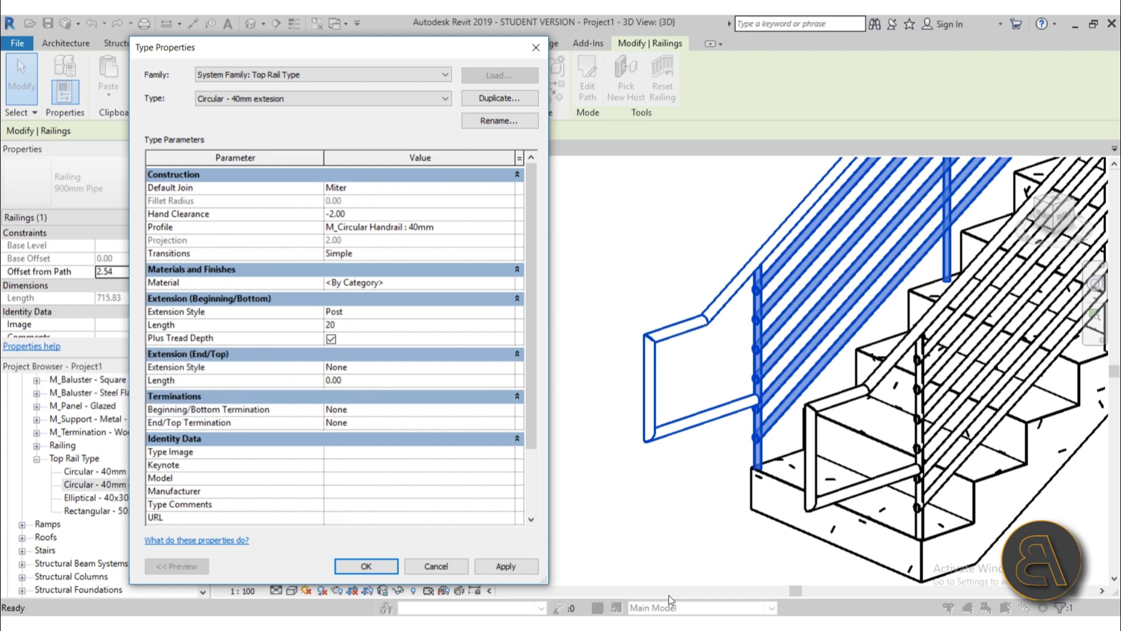
click(513, 567)
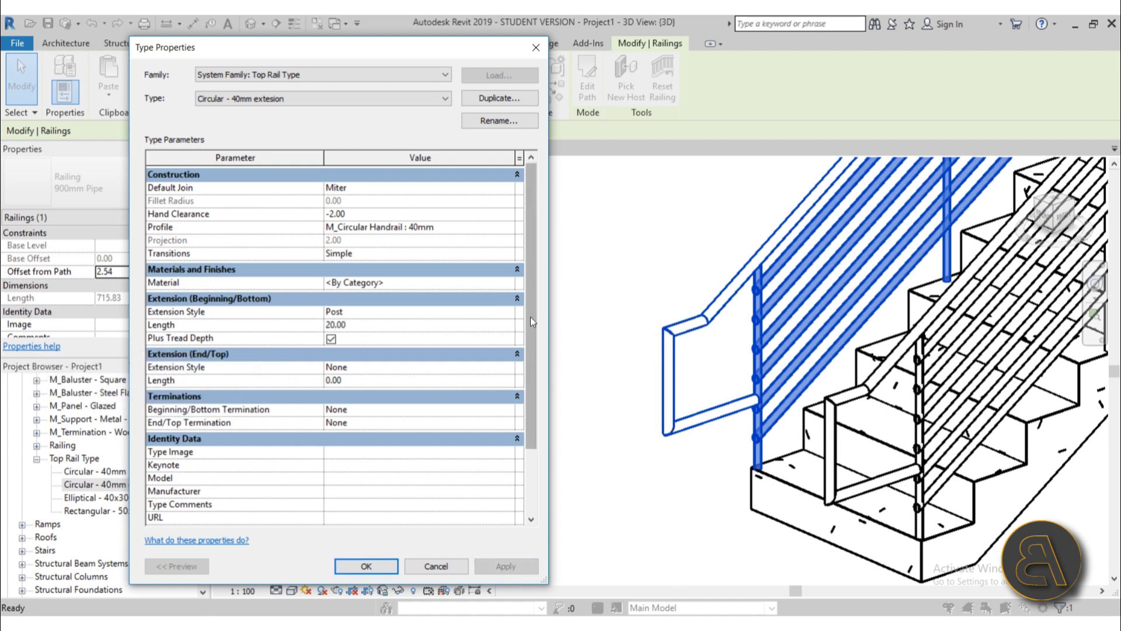
click(509, 315)
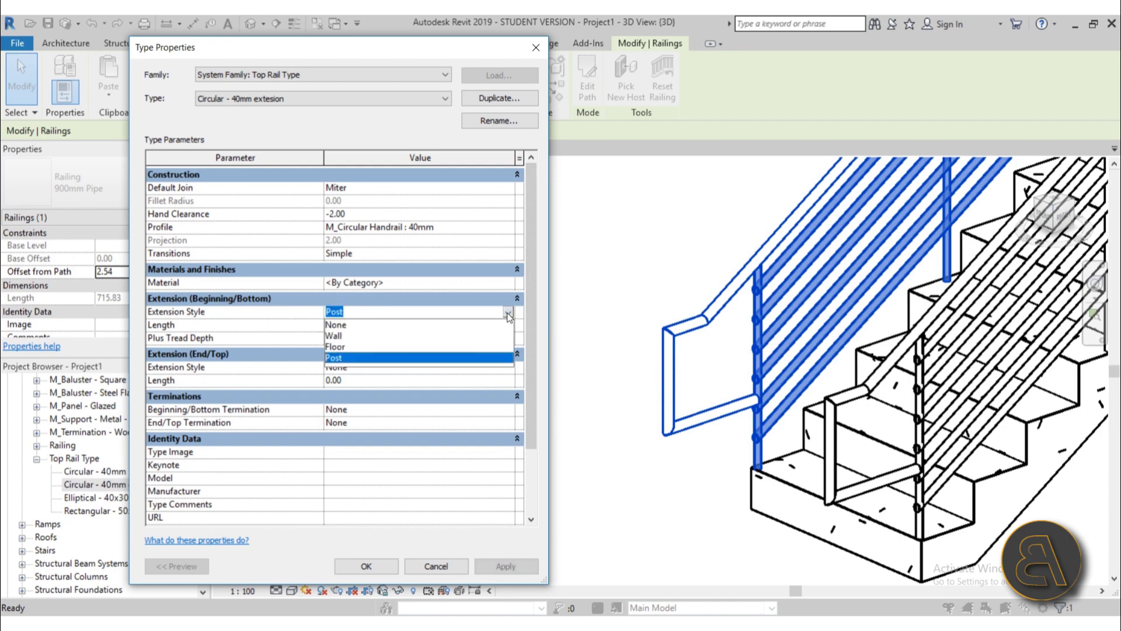
click(345, 347)
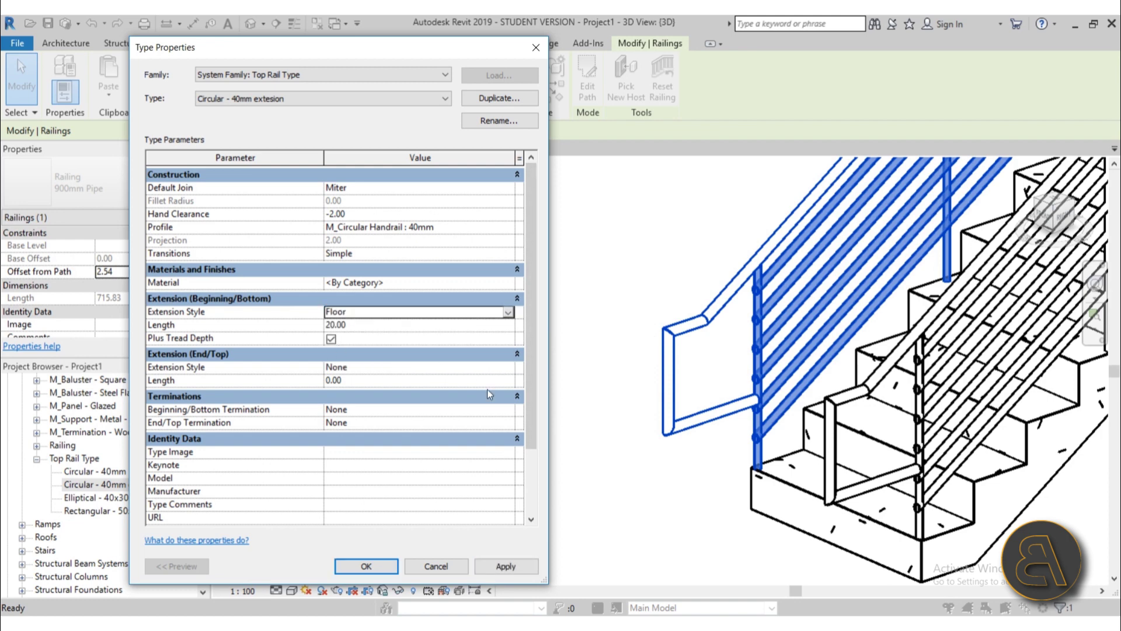
click(513, 570)
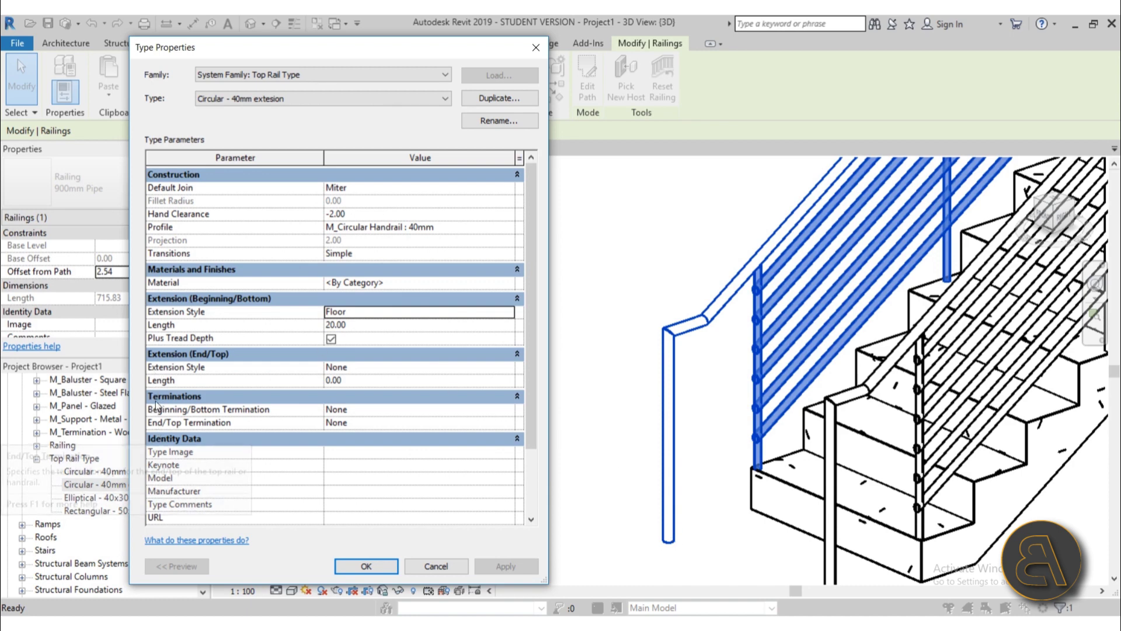
- Set the bottom termination to M_Termination - Wood - Rectangular and apply
click(508, 409)
click(463, 435)
click(525, 568)
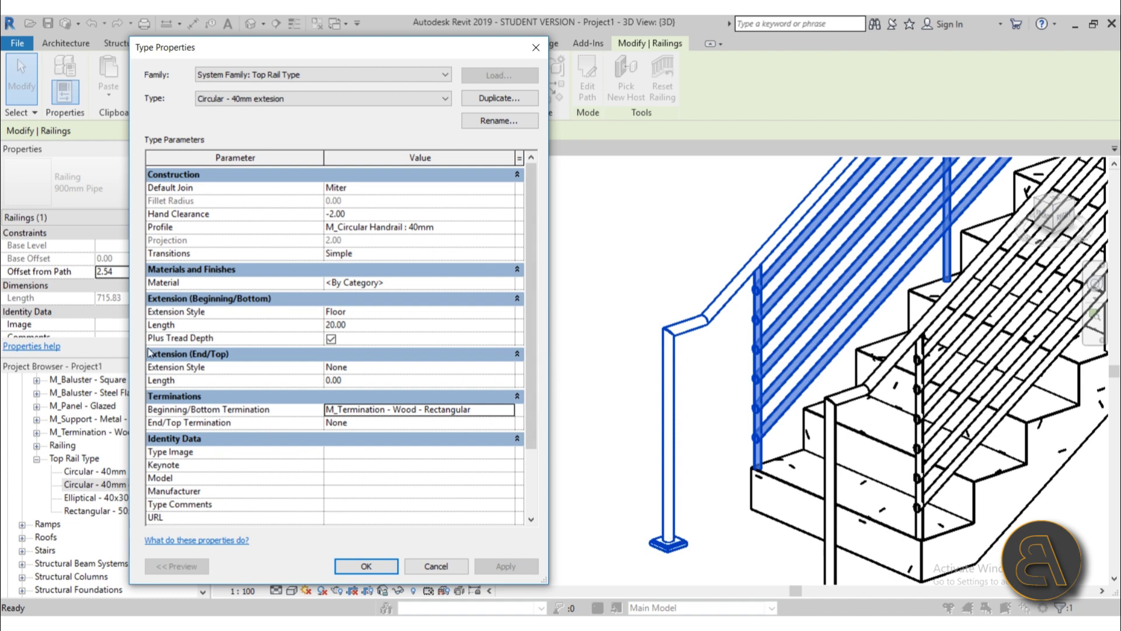
- Switch the bottom extension style back to Post and apply
click(509, 313)
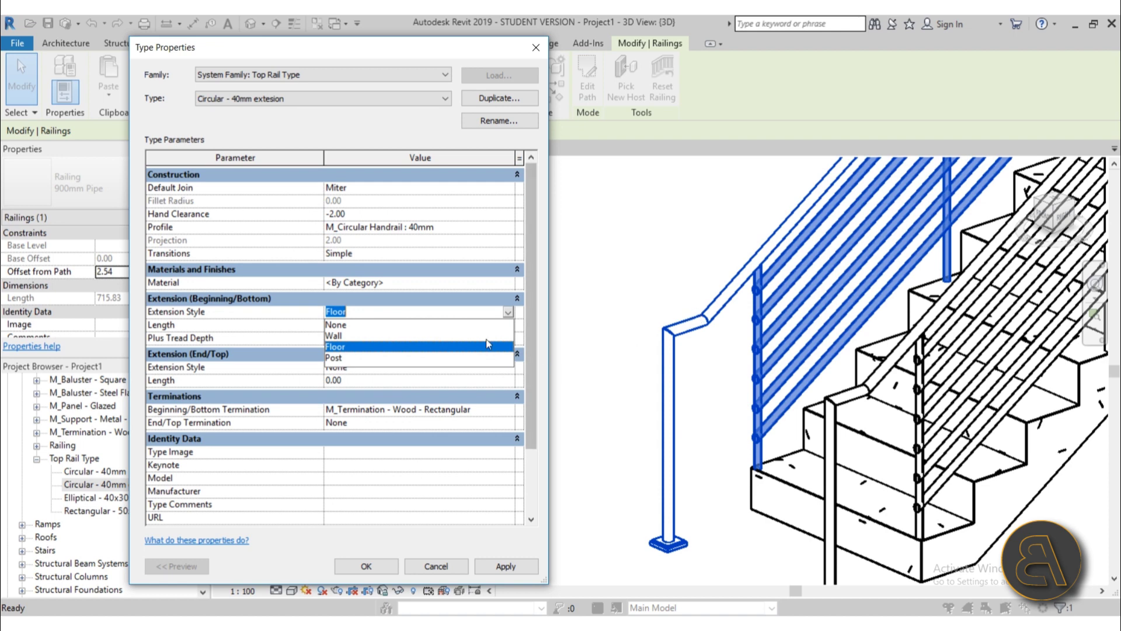
click(335, 357)
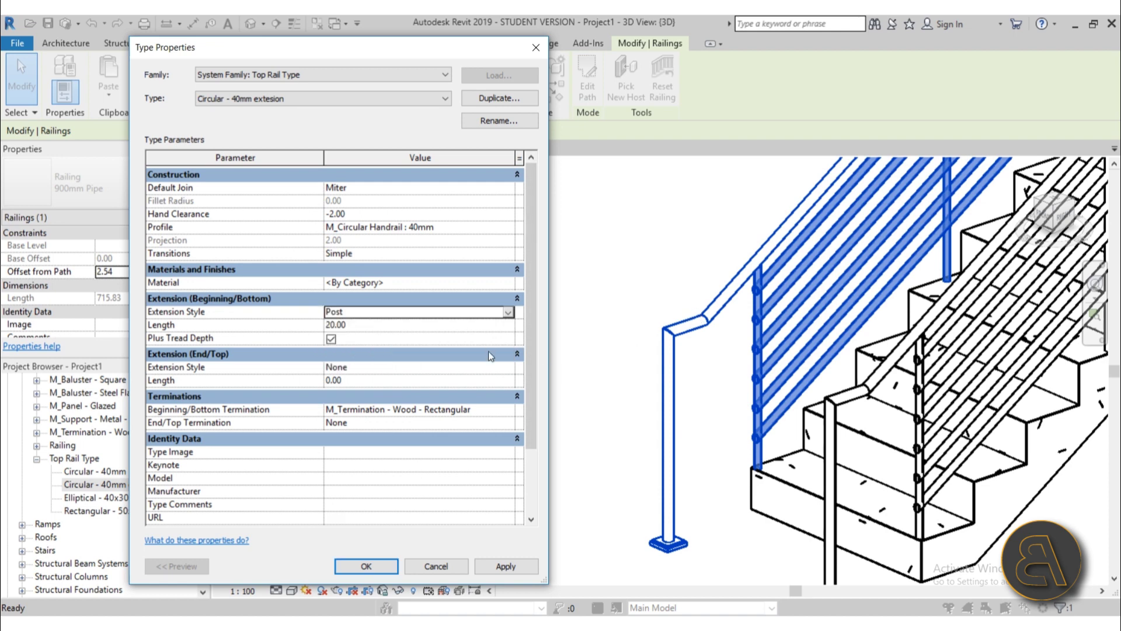
click(504, 567)
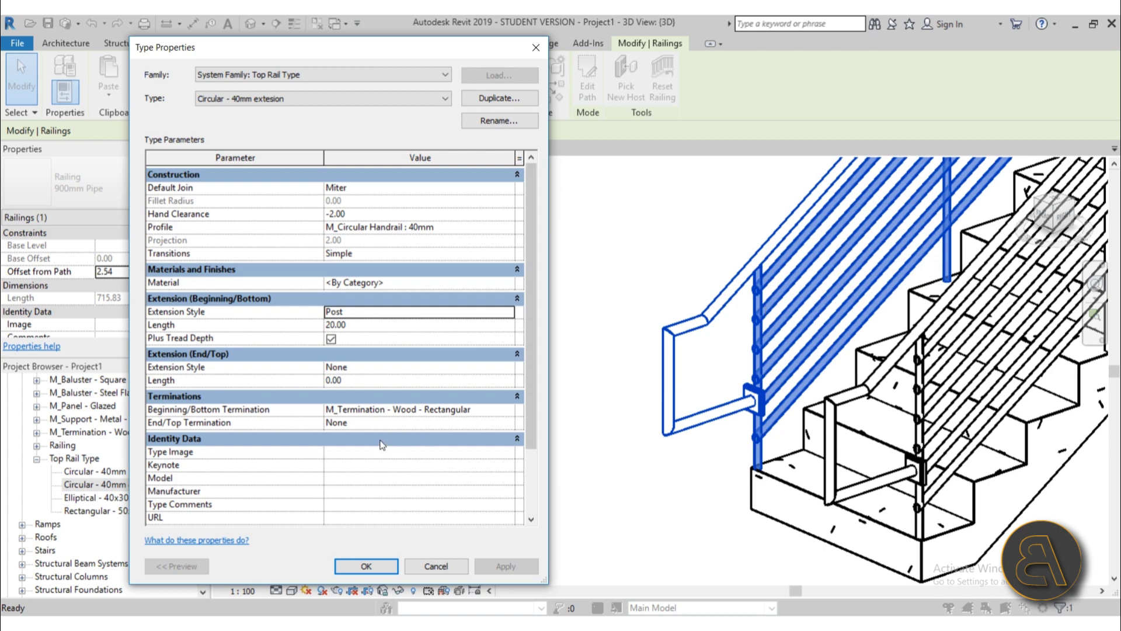
- Set the top rail's Beginning/Bottom Termination to None and apply it
click(509, 411)
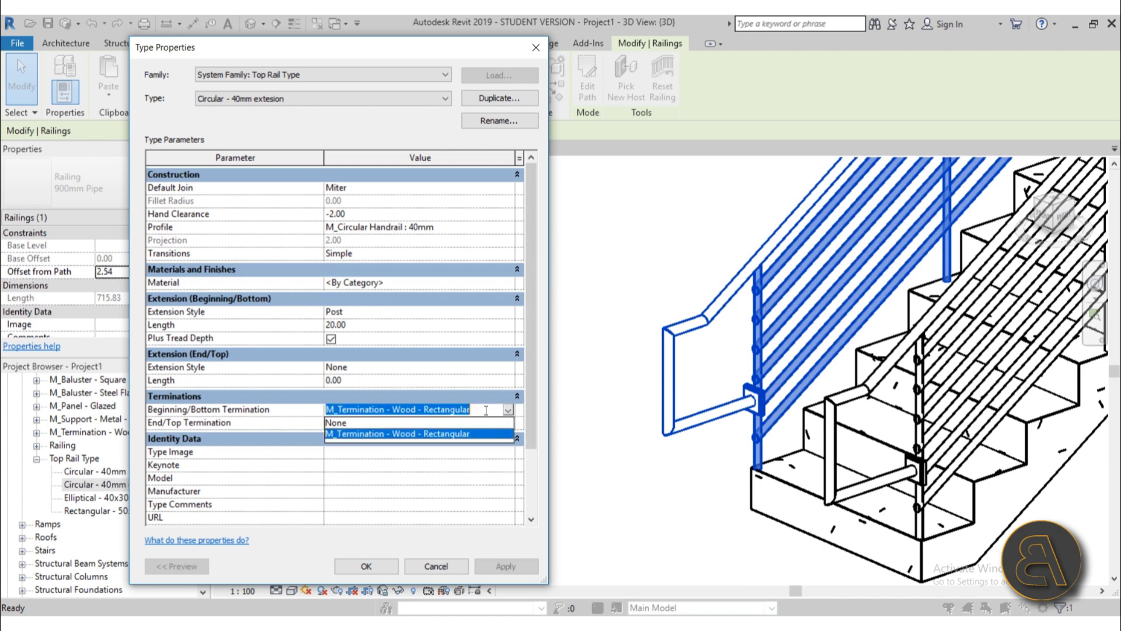
click(345, 423)
click(505, 566)
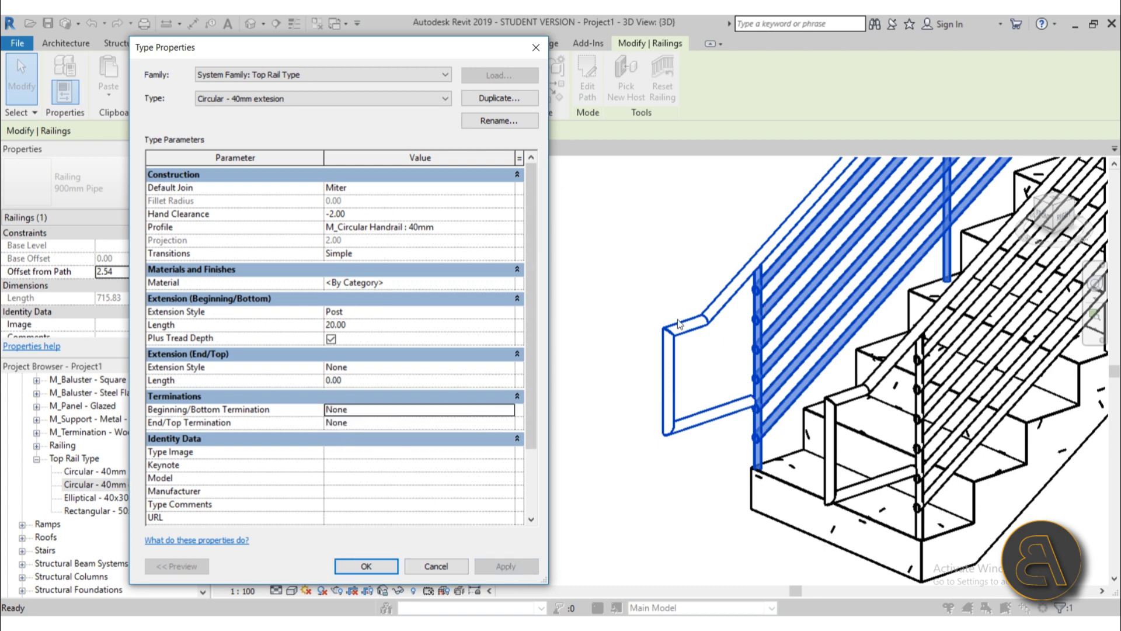
- Set the bottom extension Length to 30.00 and apply it
click(374, 325)
text(3)
key(Return)
click(374, 325)
text(30)
key(Return)
click(503, 566)
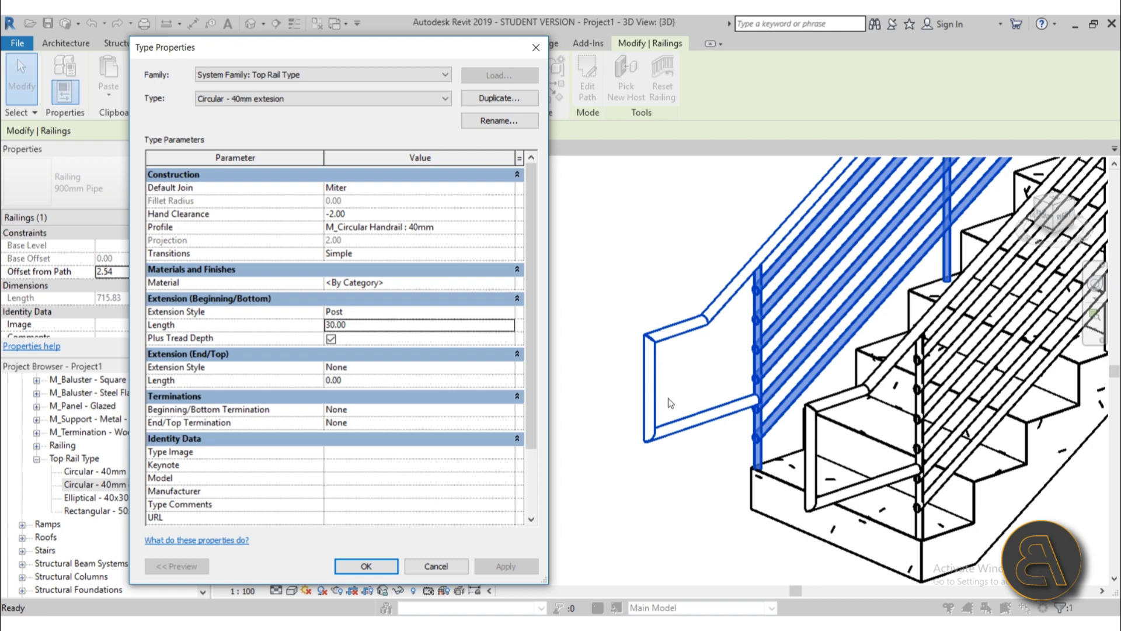
- Accept the top rail and railing type settings, closing both Type Properties dialogs
click(370, 567)
click(366, 566)
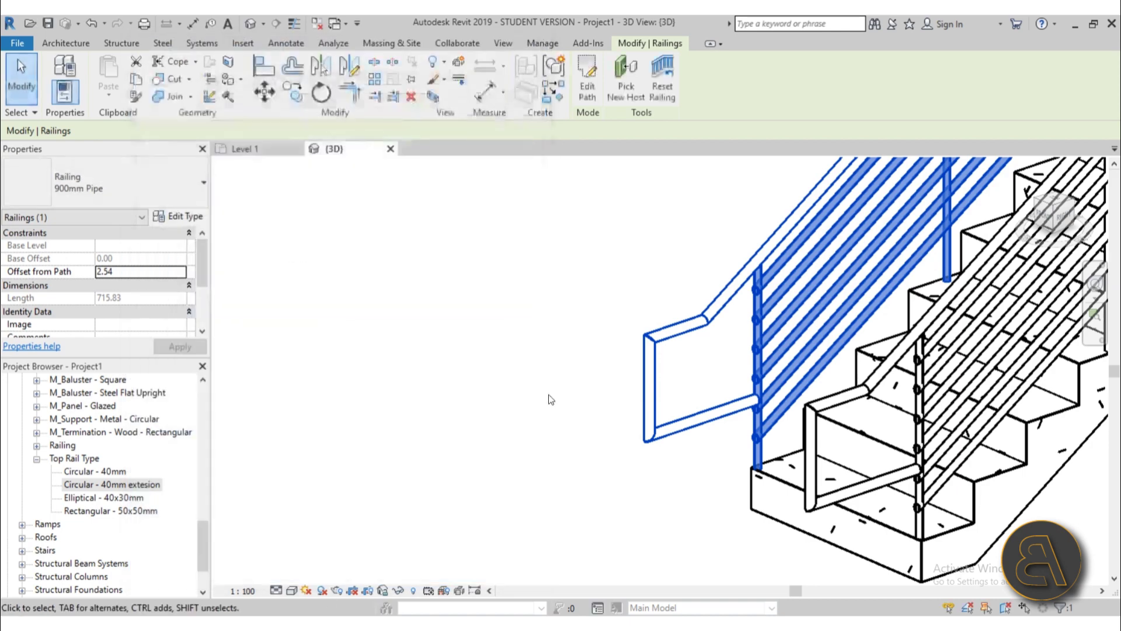
click(625, 361)
- Select only the Circular - 40mm extension top rail of the 900mm Pipe railing
middle_drag(555, 365, 413, 393)
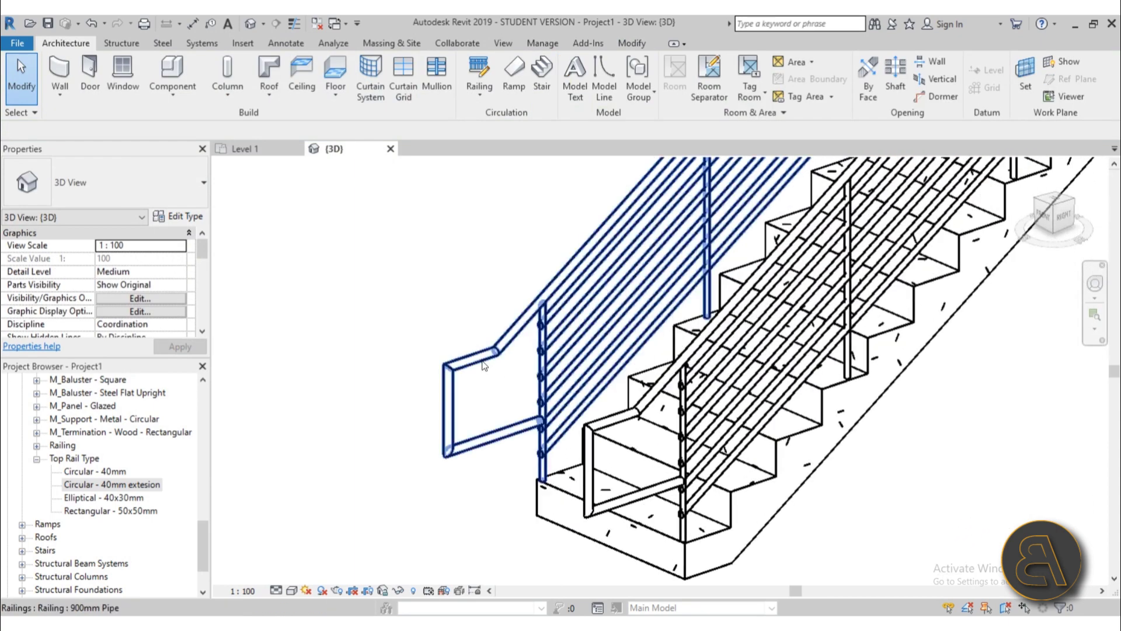
click(551, 365)
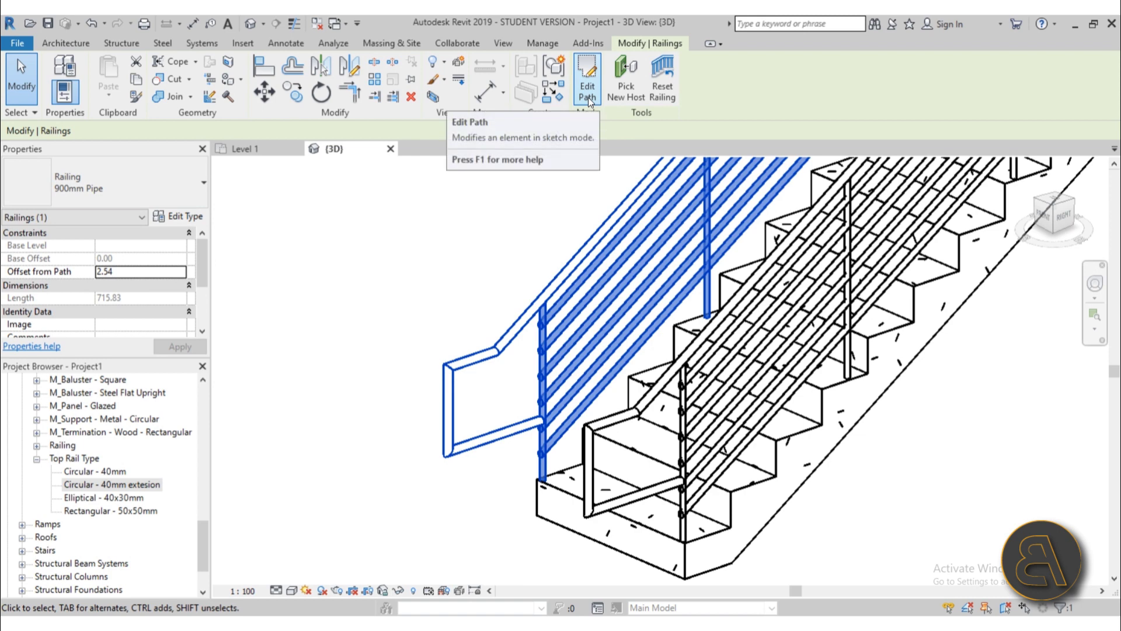
click(454, 339)
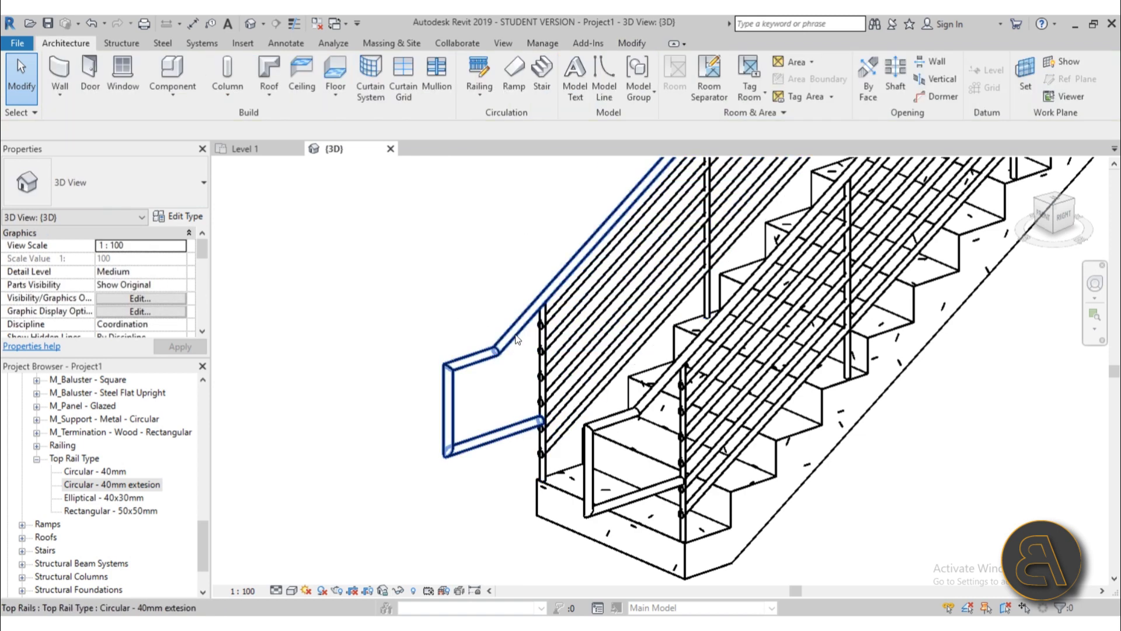
click(538, 309)
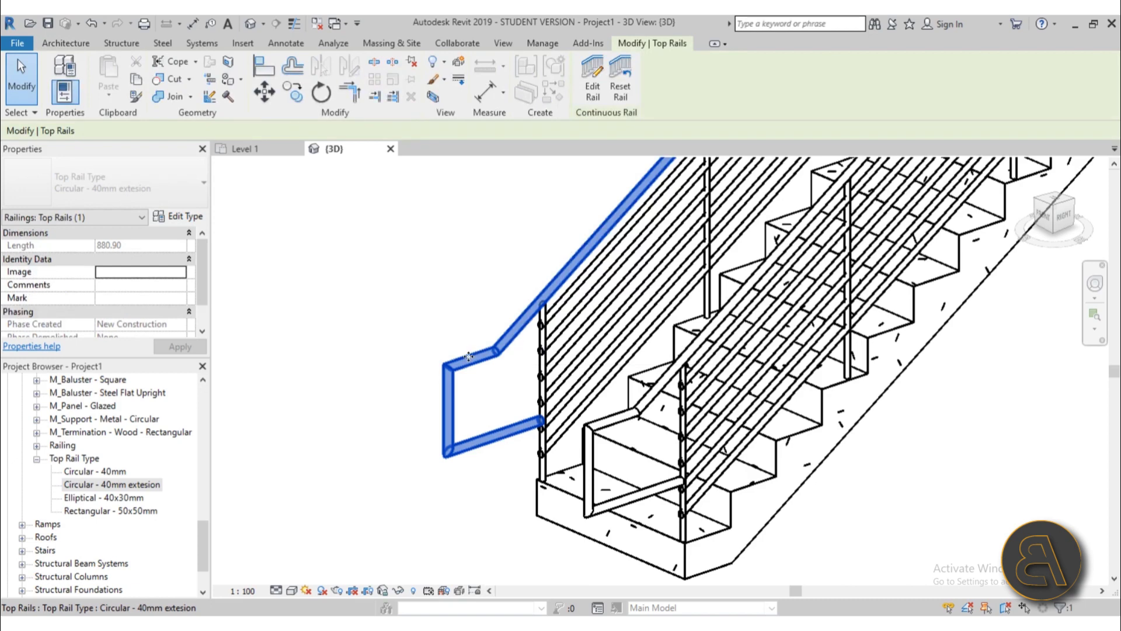
- Enter Edit Rail on the selected top rail and open its path sketch with Edit Path
click(590, 98)
shift+middle_drag(514, 392, 490, 280)
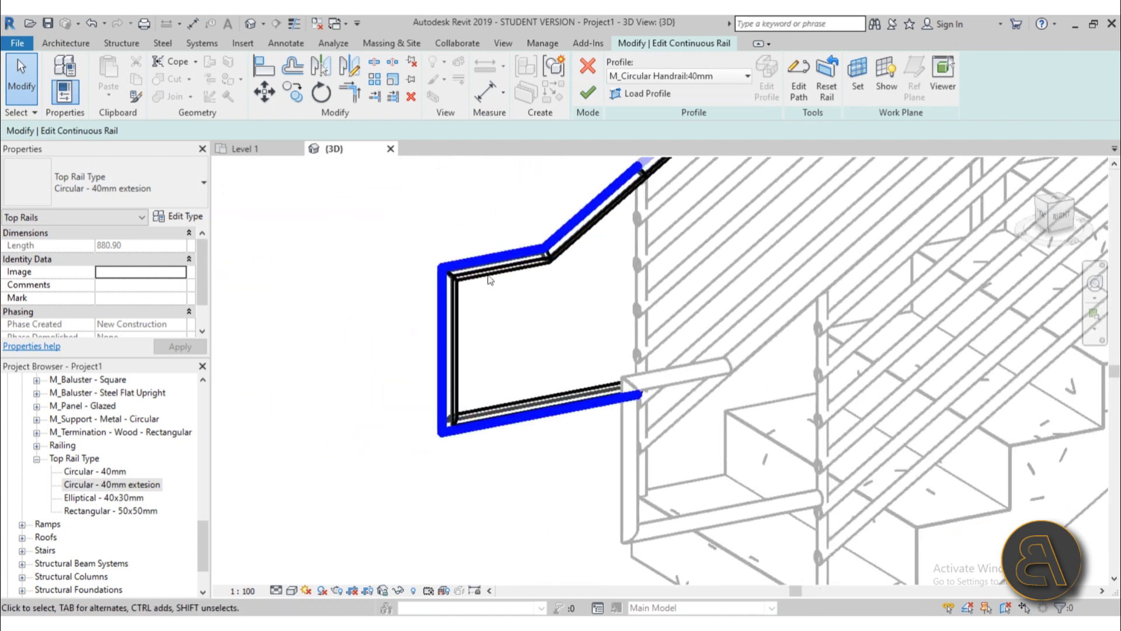
click(800, 94)
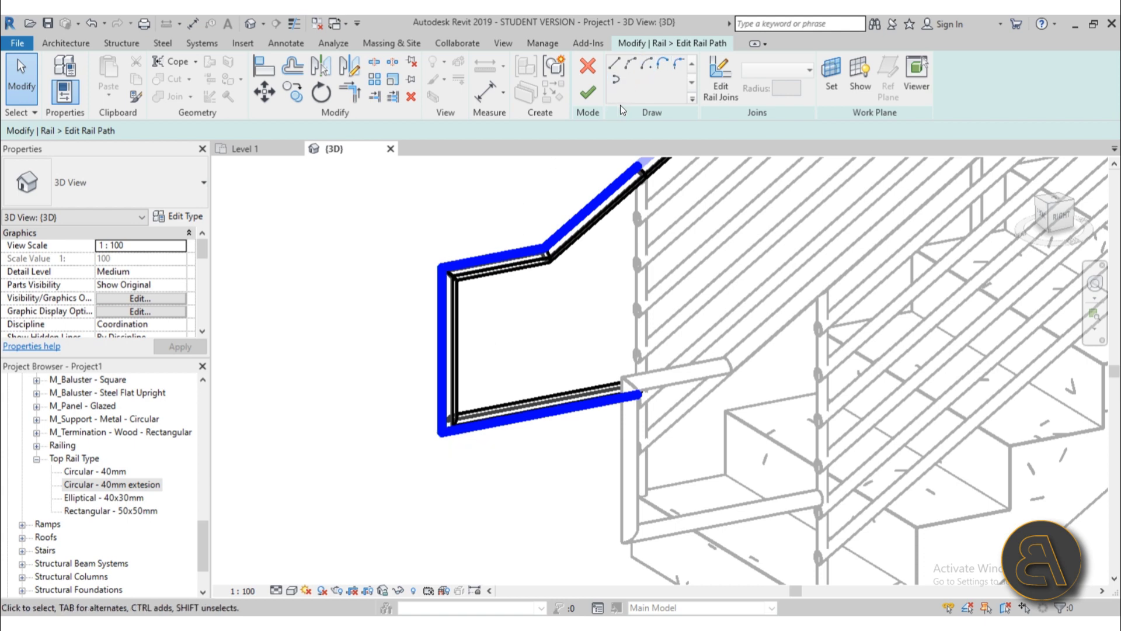
- Draw a Start-End-Radius arc from the extension's upper corner to its lower corner
click(632, 65)
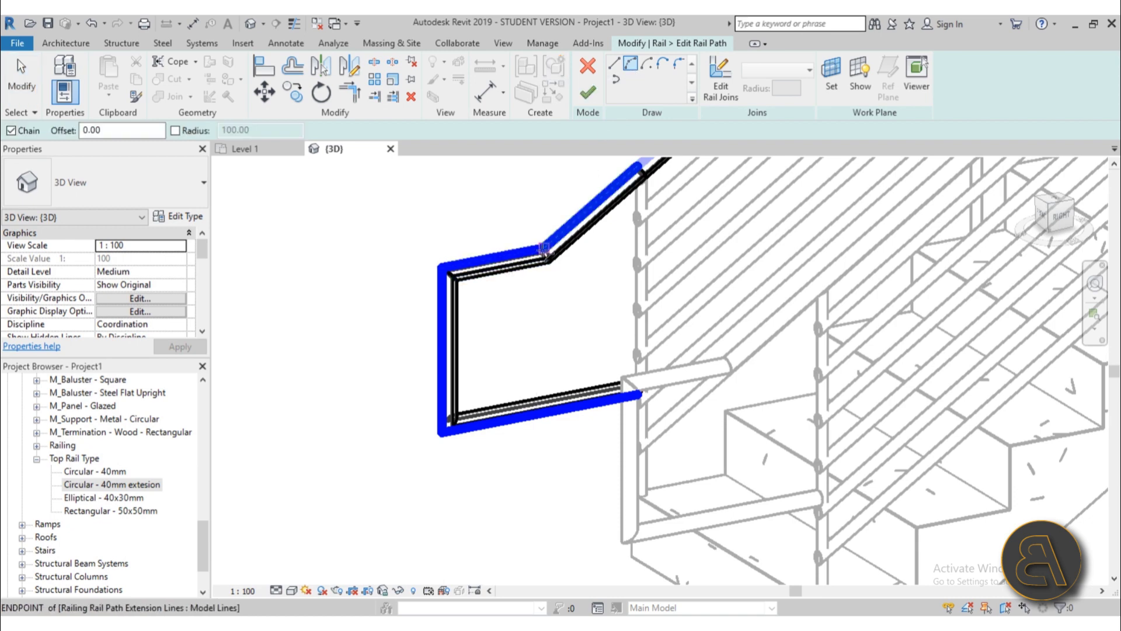
click(543, 250)
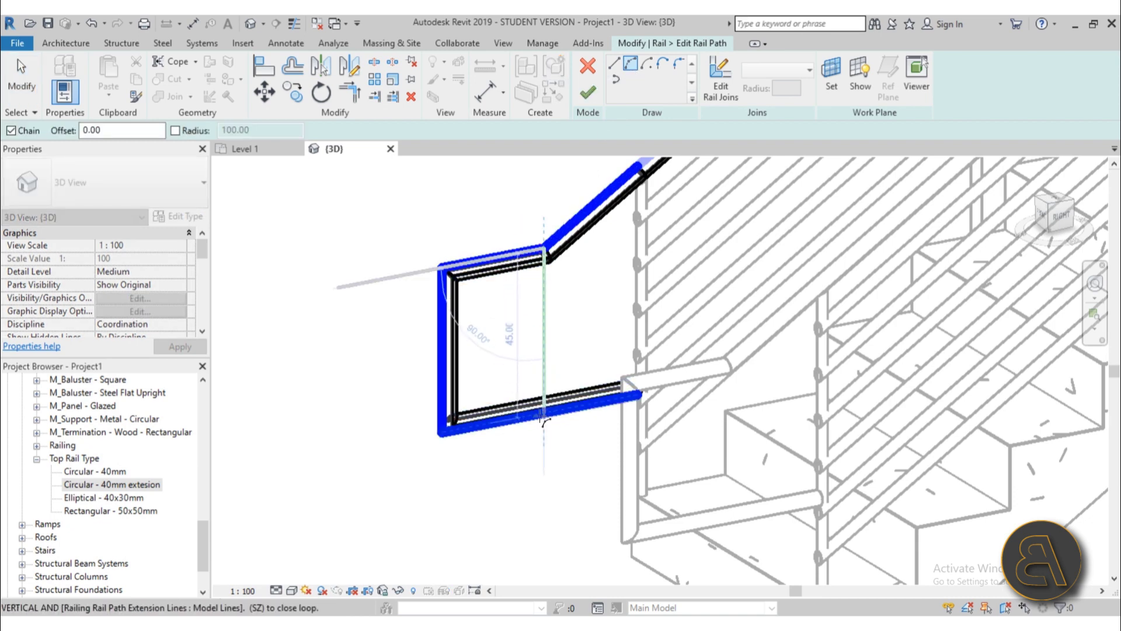
click(543, 416)
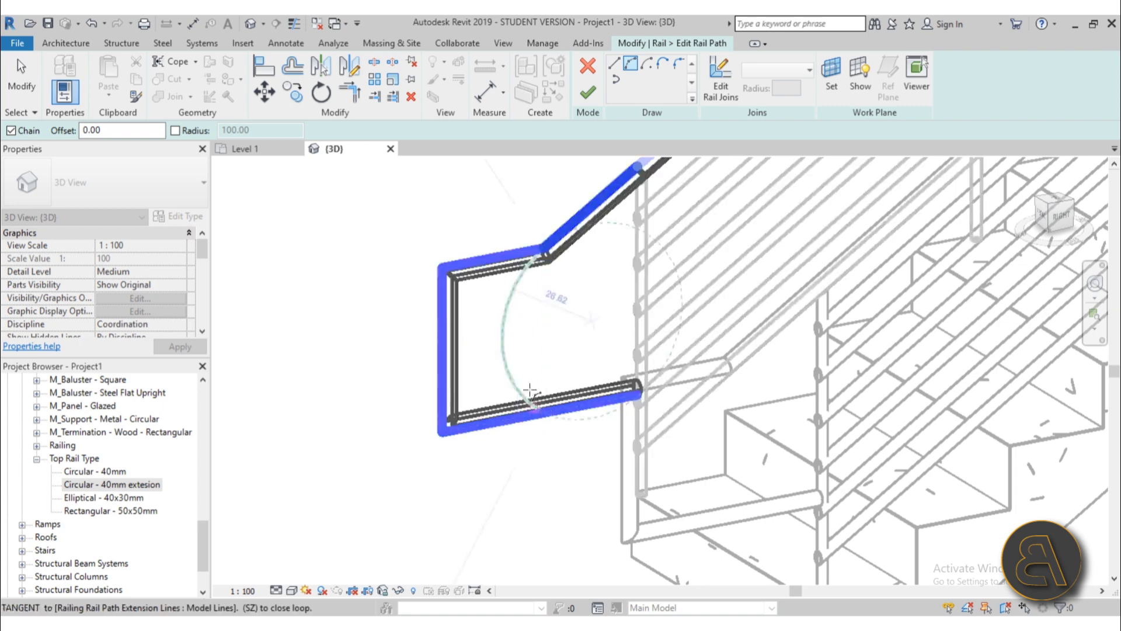
click(470, 351)
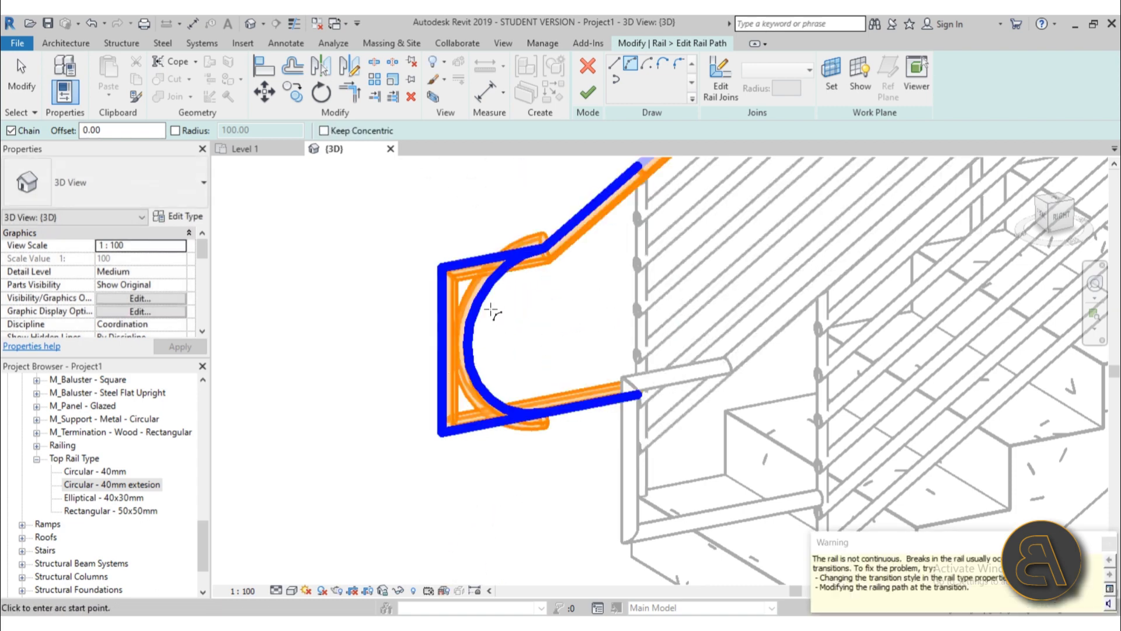
key(Escape)
key(Escape)
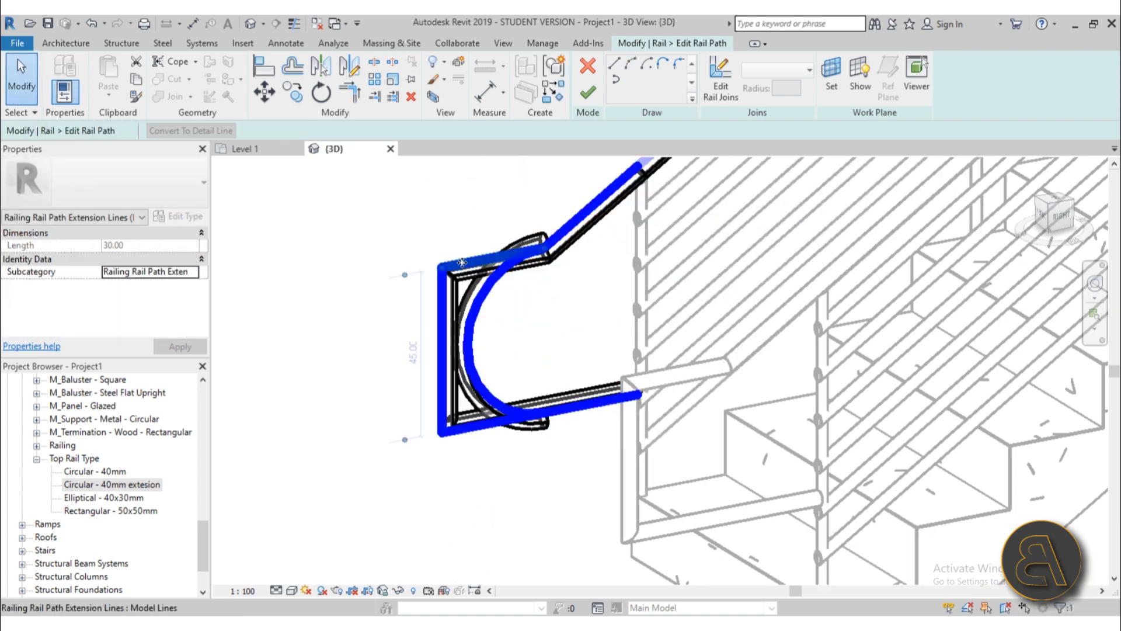
- Delete the vertical and lower straight extension lines, then finish the path and rail edits
click(447, 316)
key(Delete)
click(462, 433)
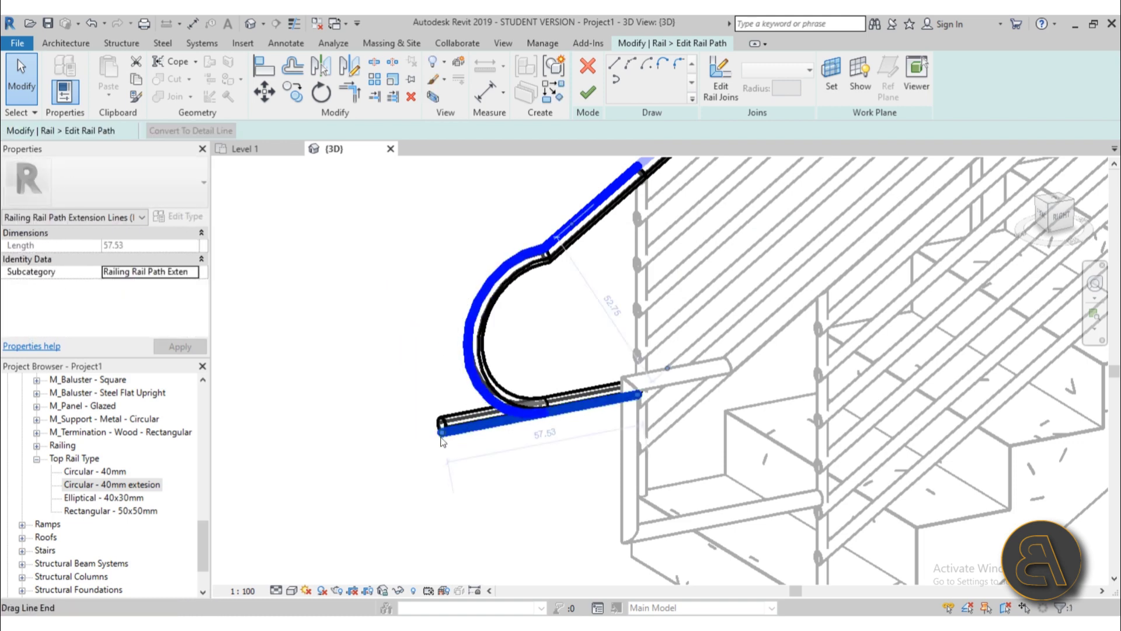
key(Delete)
click(542, 416)
key(Escape)
click(589, 94)
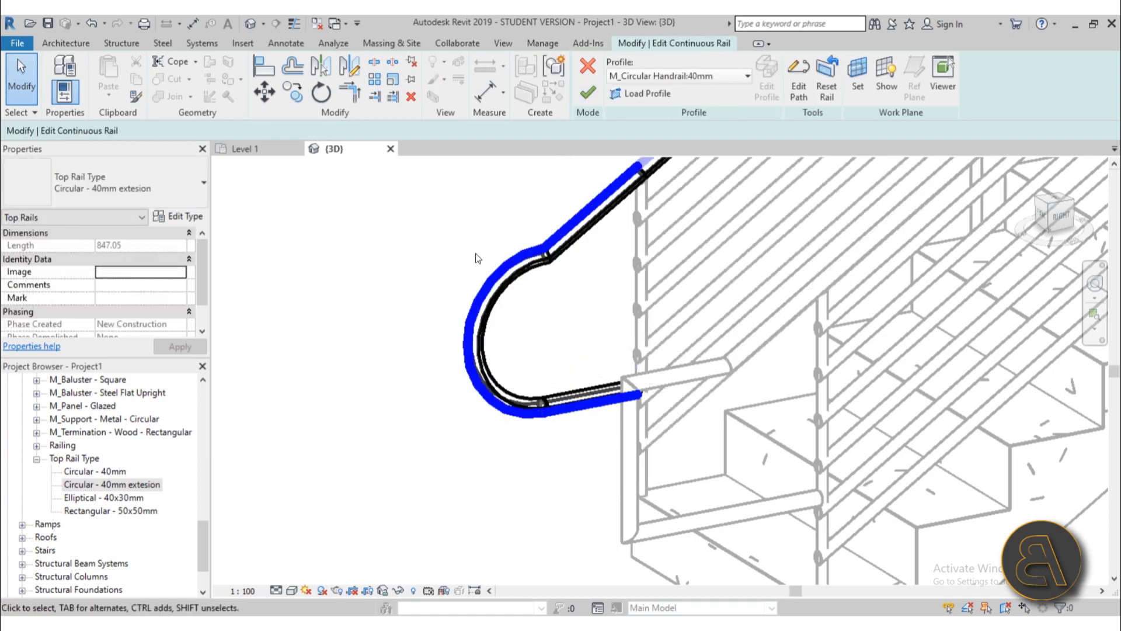
click(582, 95)
click(430, 266)
scroll(432, 267, down, 5)
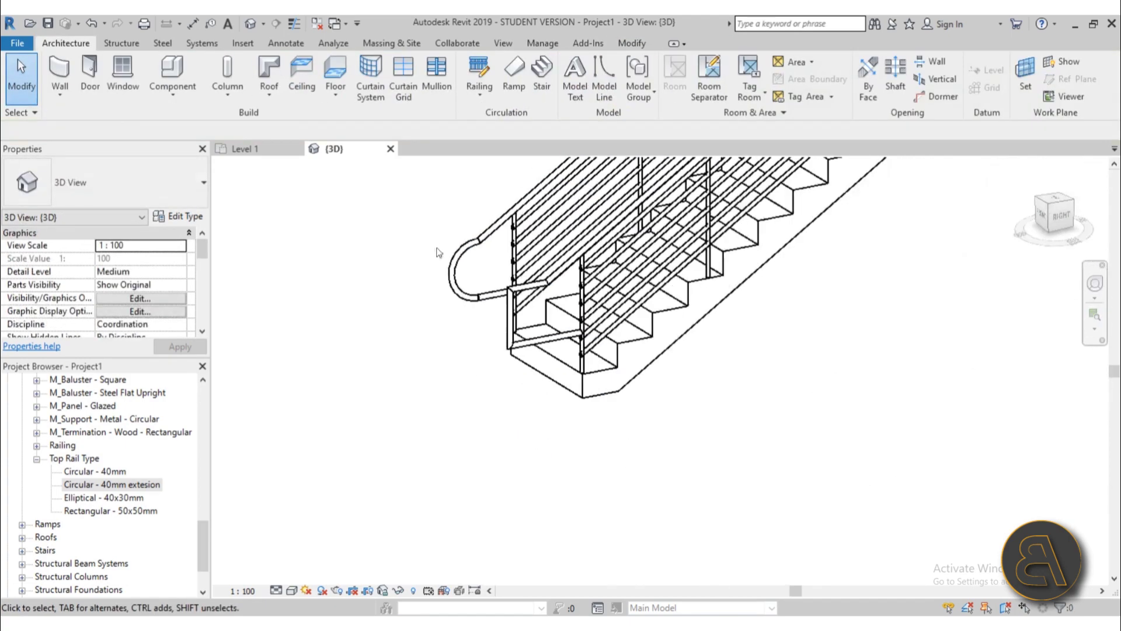
shift+middle_drag(445, 475, 470, 520)
scroll(497, 297, up, 3)
click(441, 377)
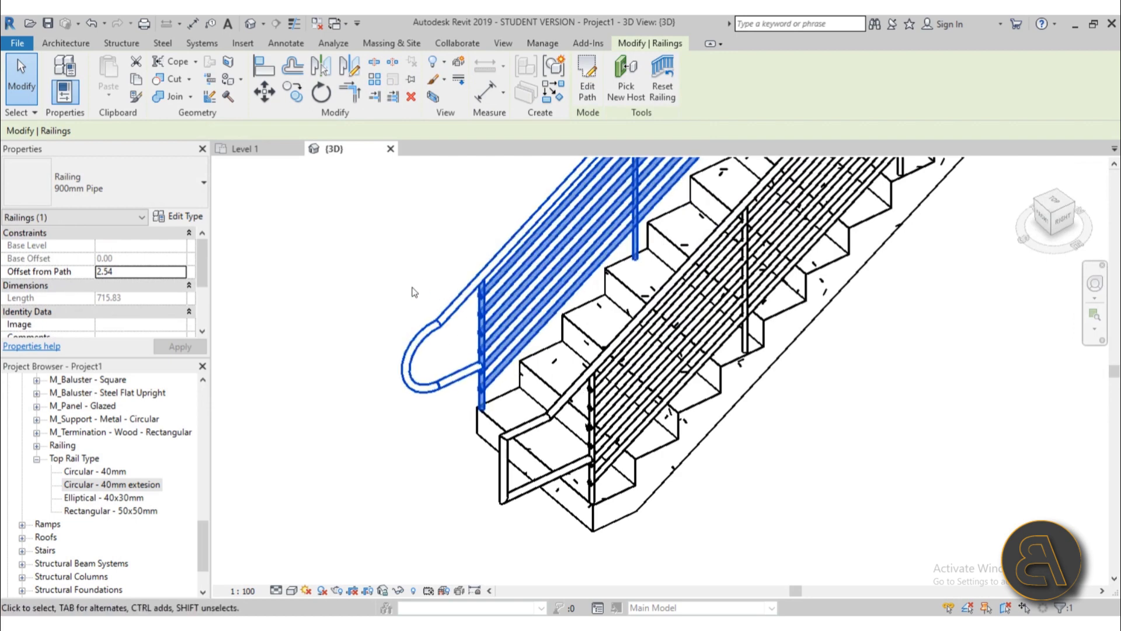
scroll(450, 297, down, 2)
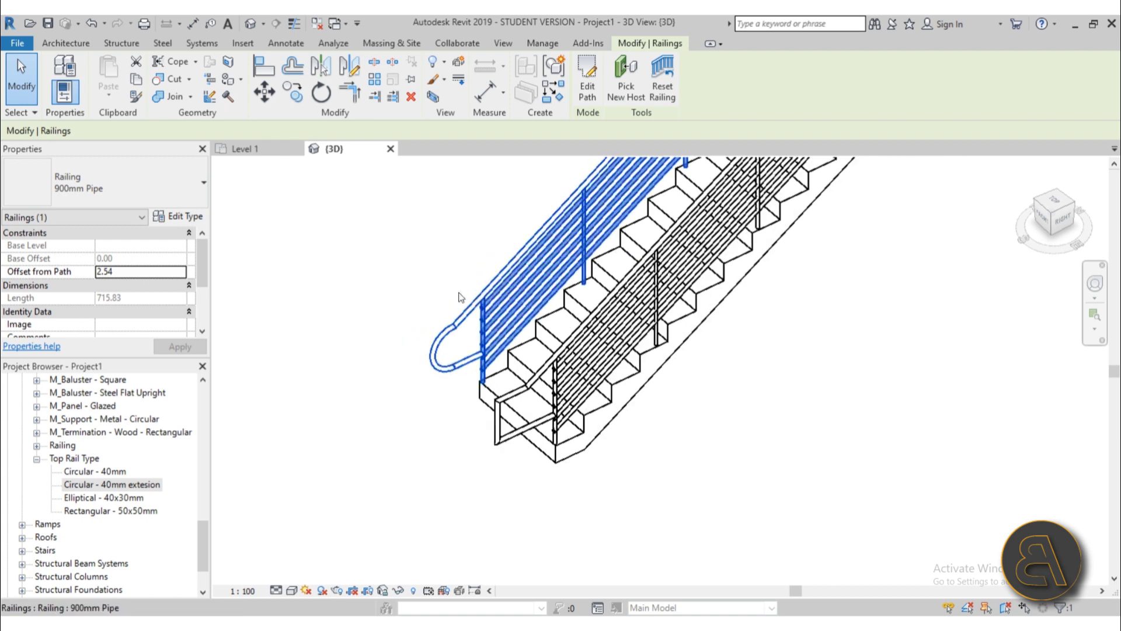
click(495, 446)
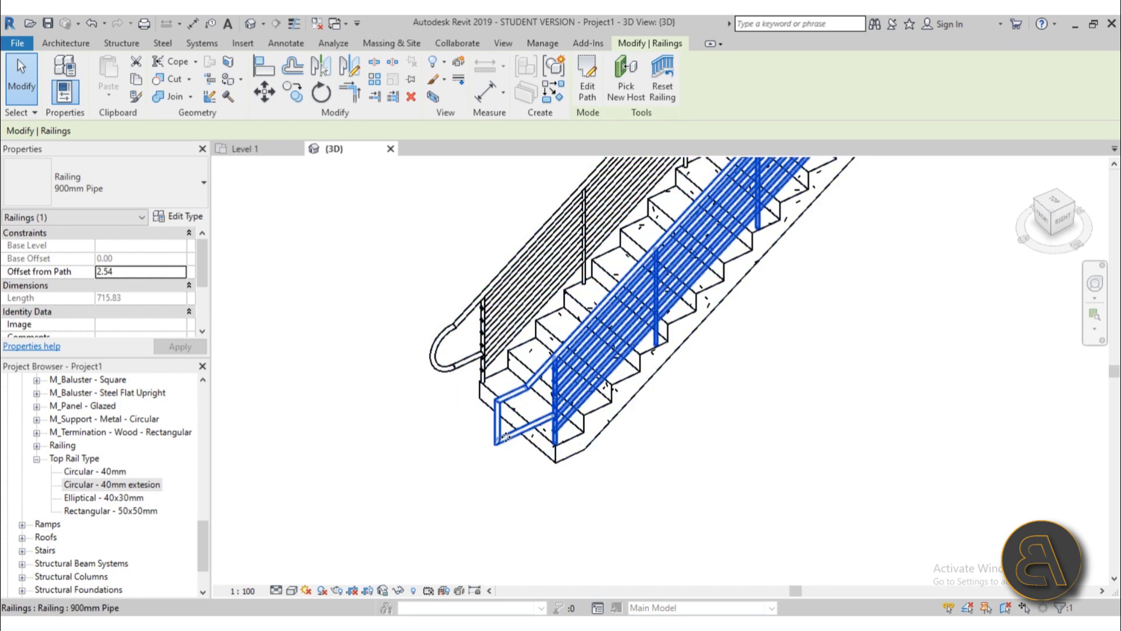
shift+middle_drag(570, 481, 552, 377)
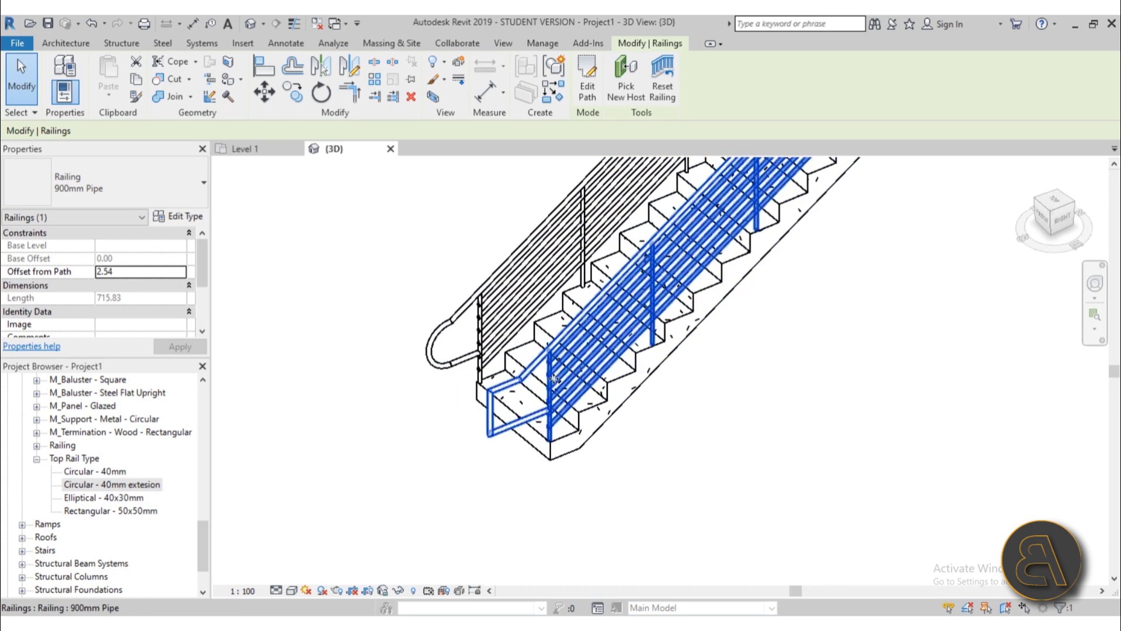
scroll(552, 370, up, 1)
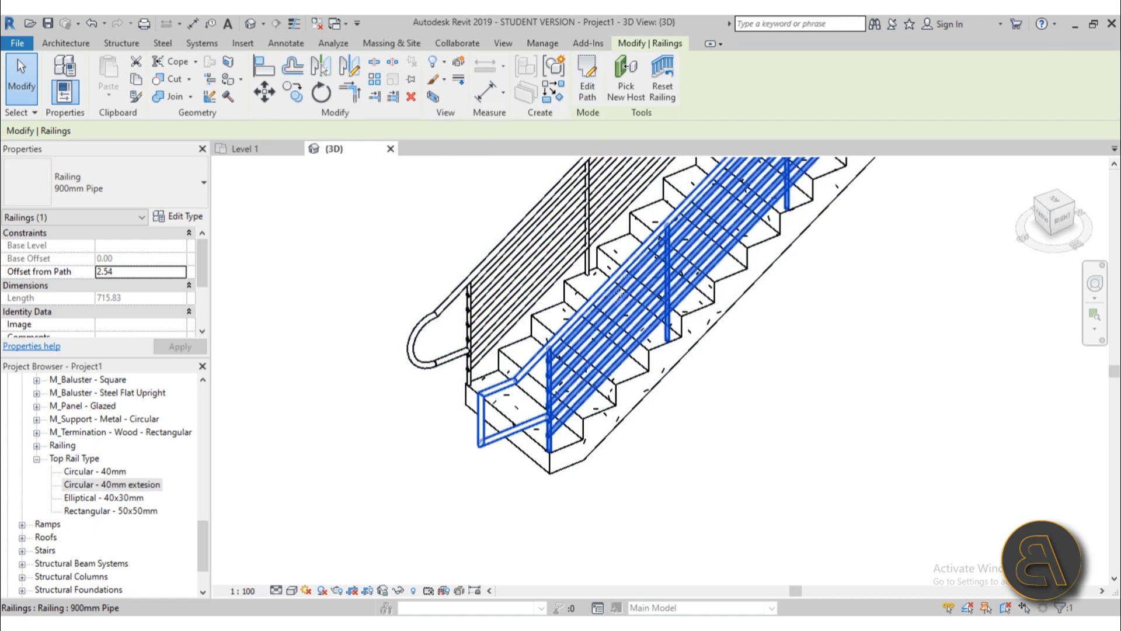
click(491, 511)
- Select the inner railing's top rail and open its extension path sketch for editing
key(Tab)
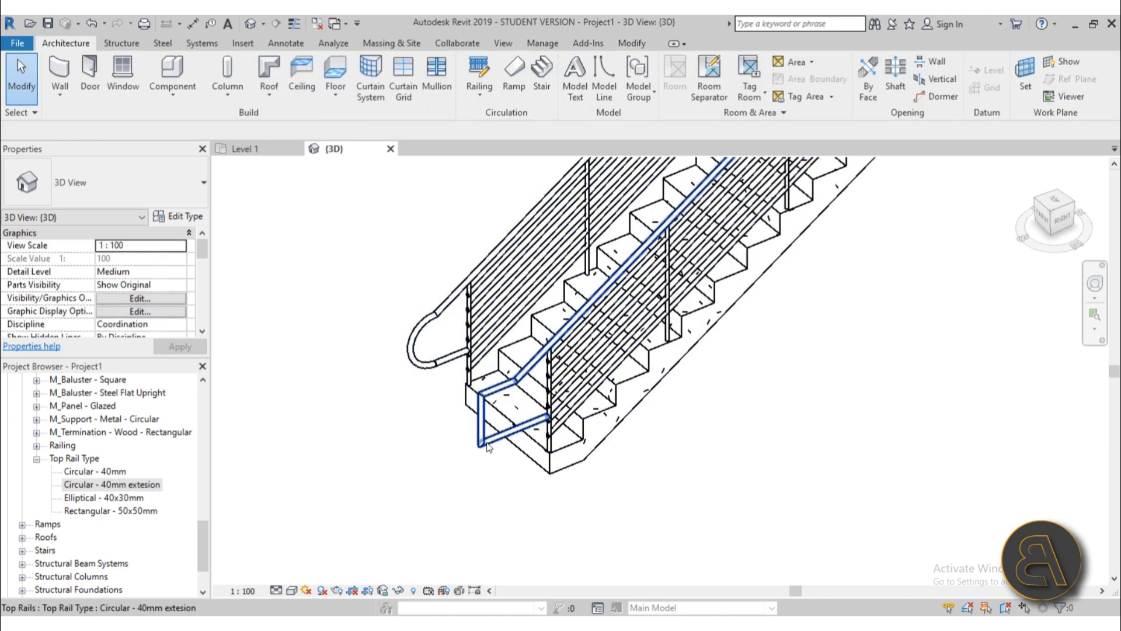
click(489, 447)
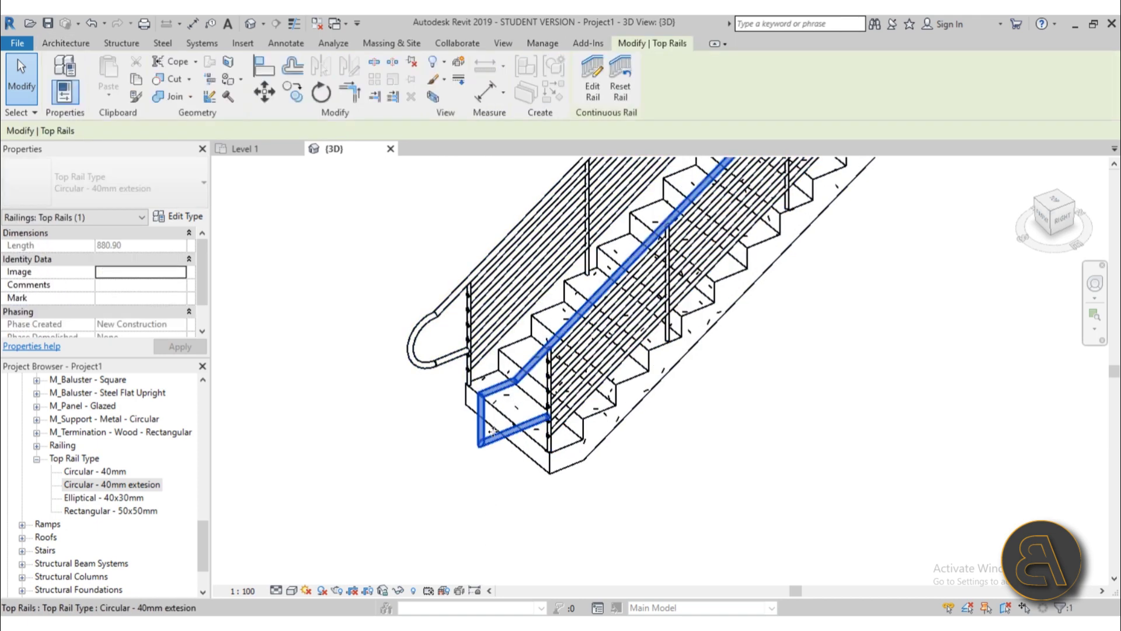
click(592, 94)
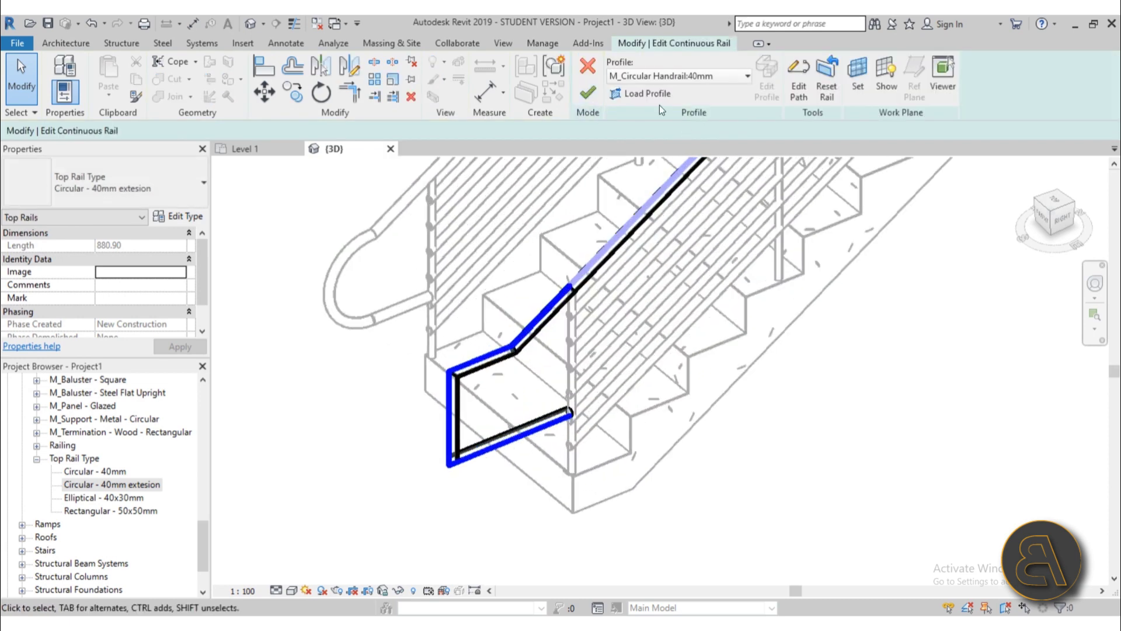
click(799, 88)
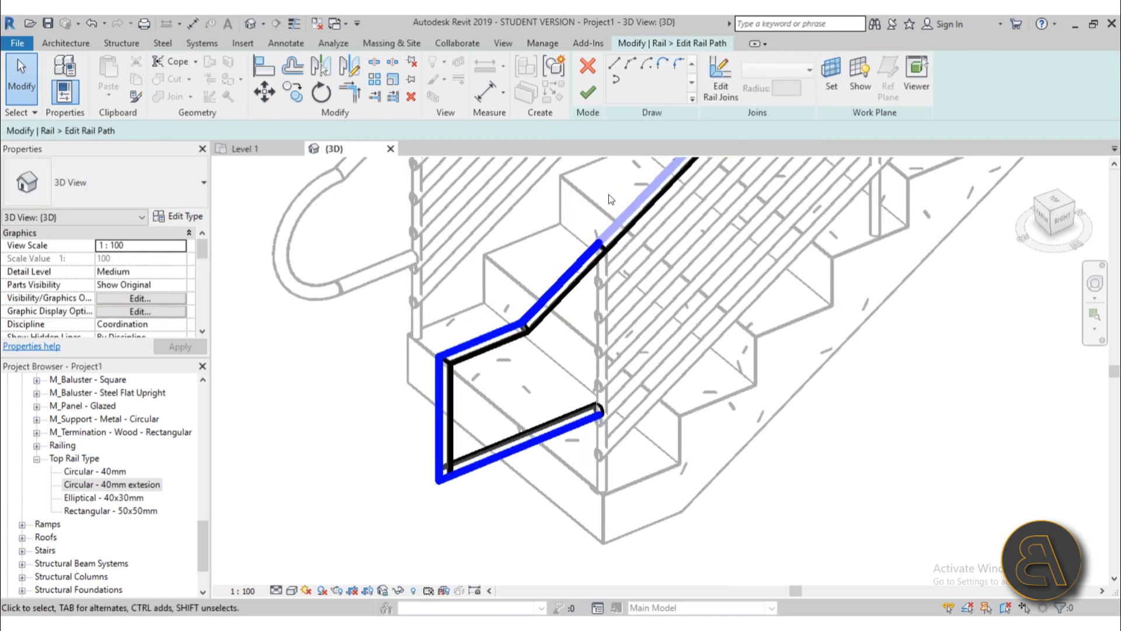
- Fillet the vertical and upper extension lines with an arc at the upper corner
click(631, 63)
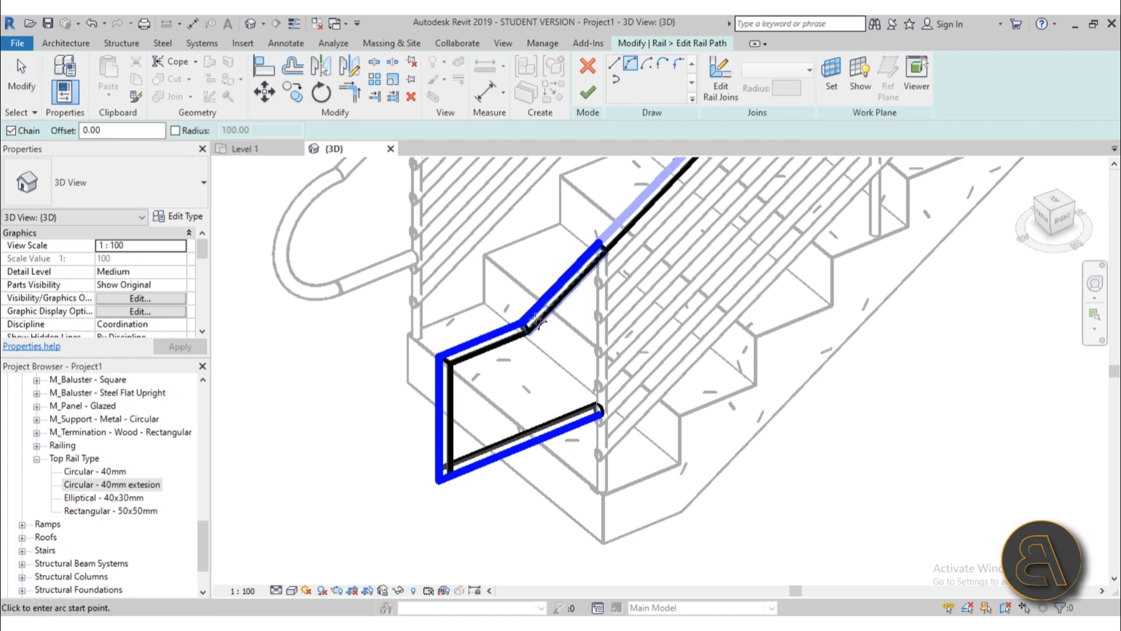
click(439, 418)
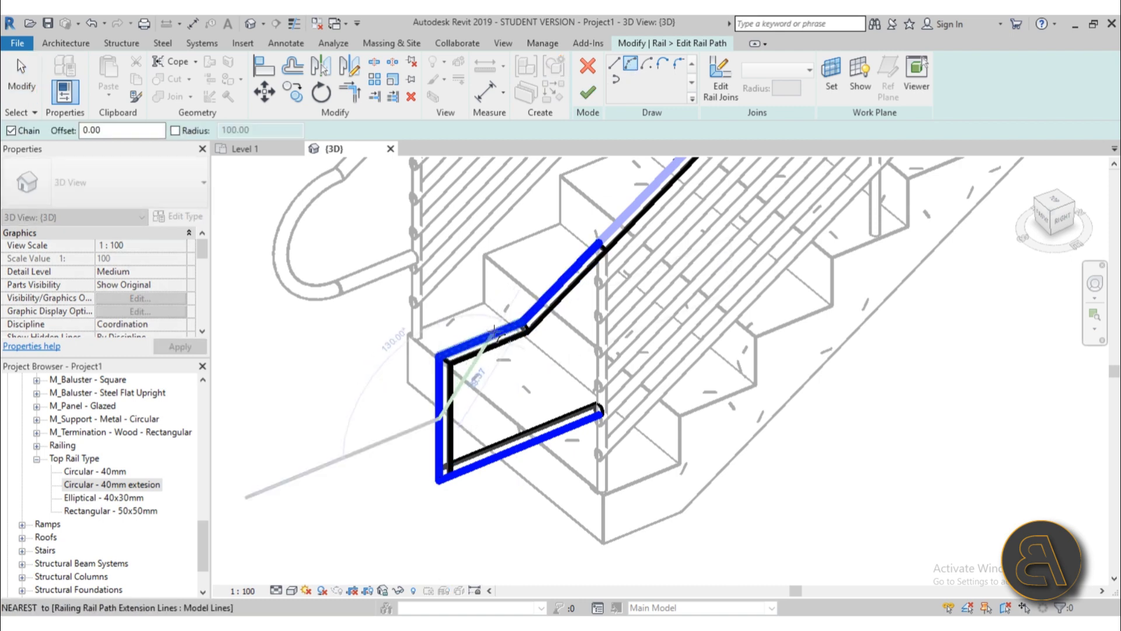
click(500, 333)
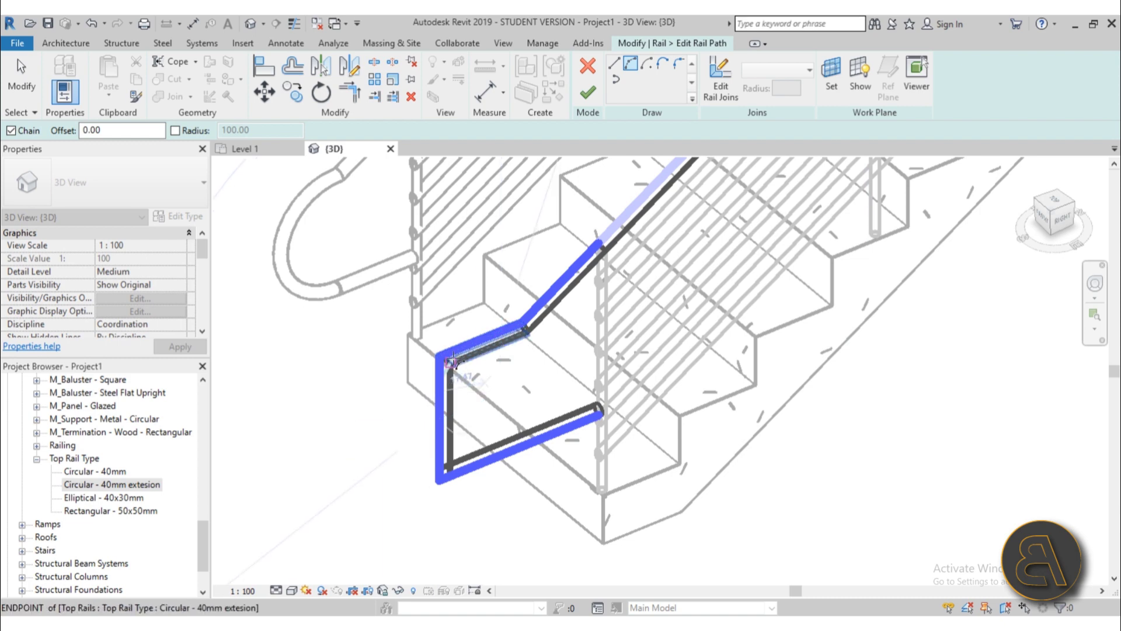
scroll(461, 368, up, 4)
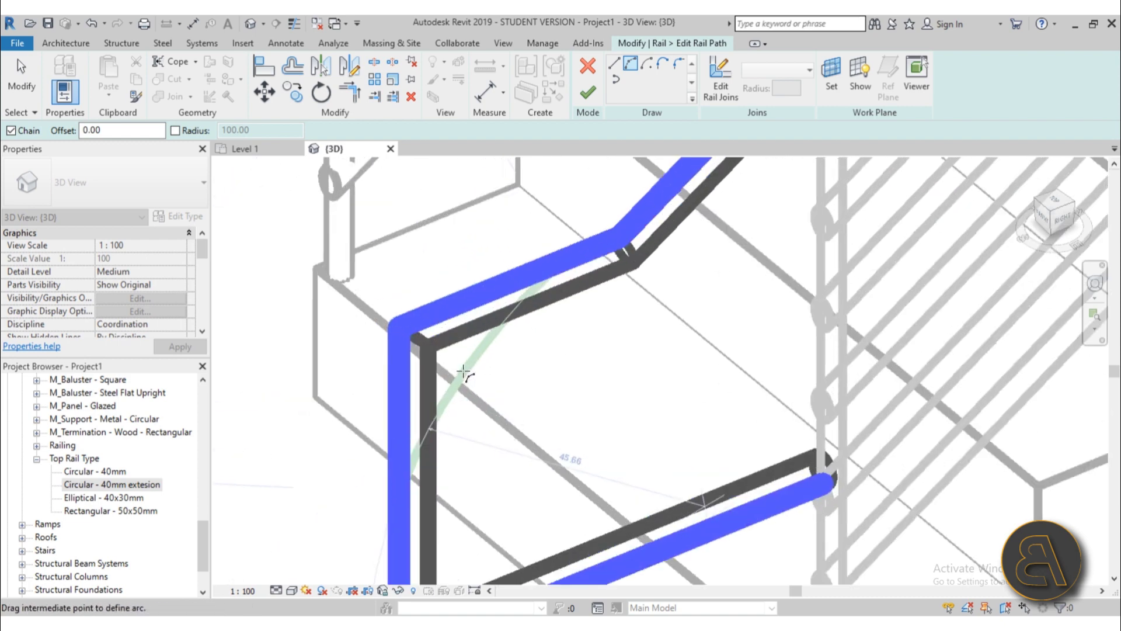
click(461, 365)
- Shorten the upper extension line to 6.00, unjoining the lines to clear the error
scroll(461, 365, down, 5)
key(Escape)
key(Escape)
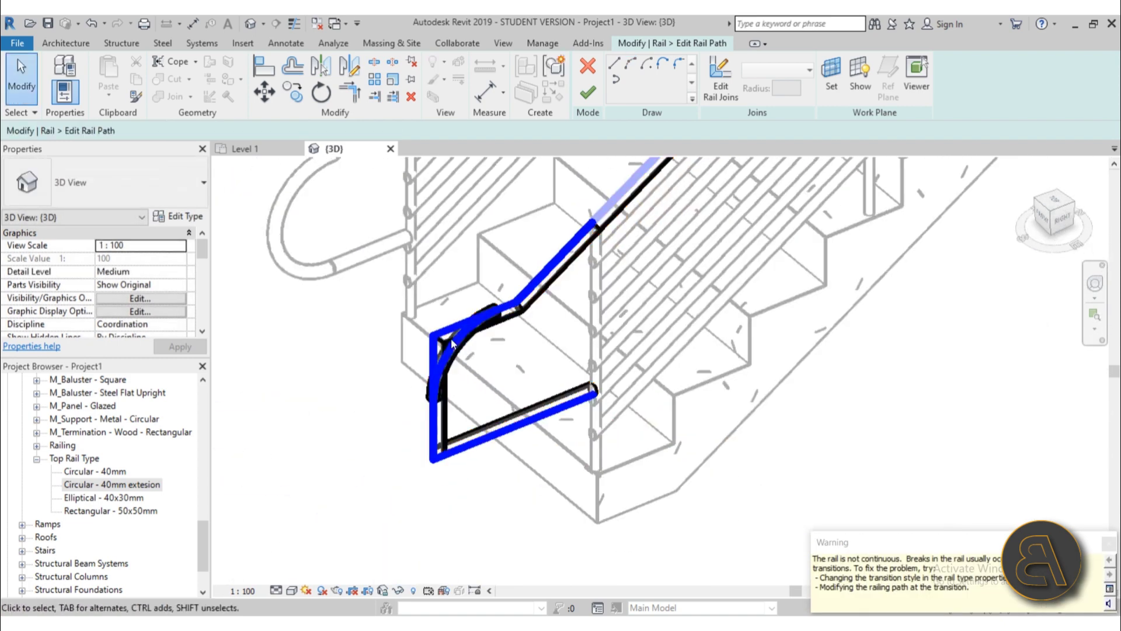
click(437, 336)
drag(437, 336, 474, 358)
click(854, 598)
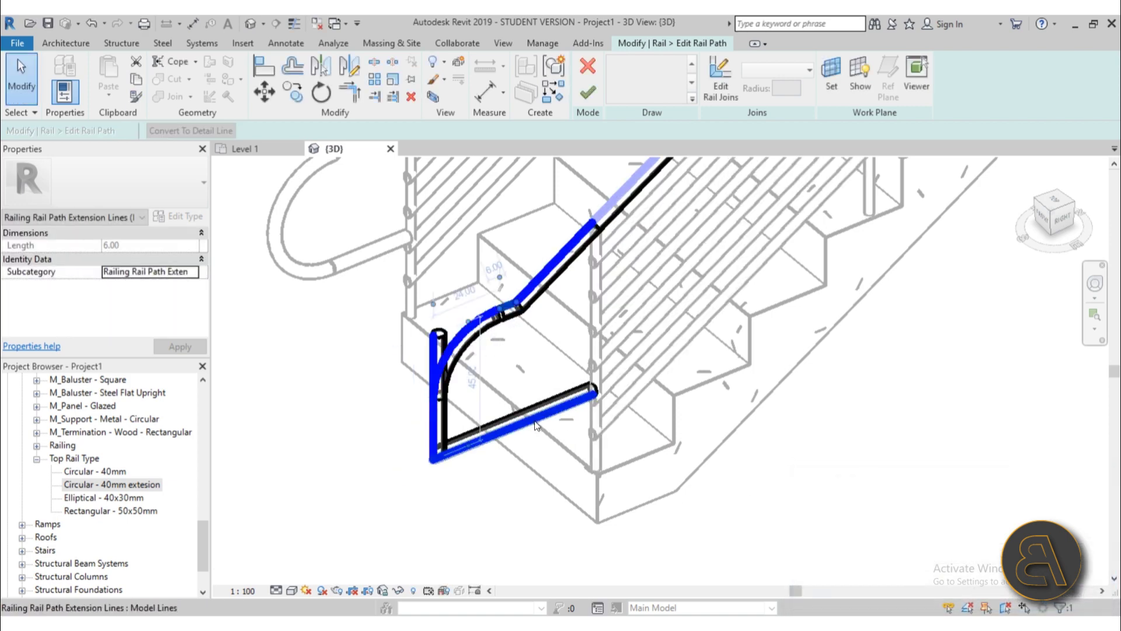
scroll(514, 363, up, 4)
click(514, 363)
scroll(506, 359, up, 3)
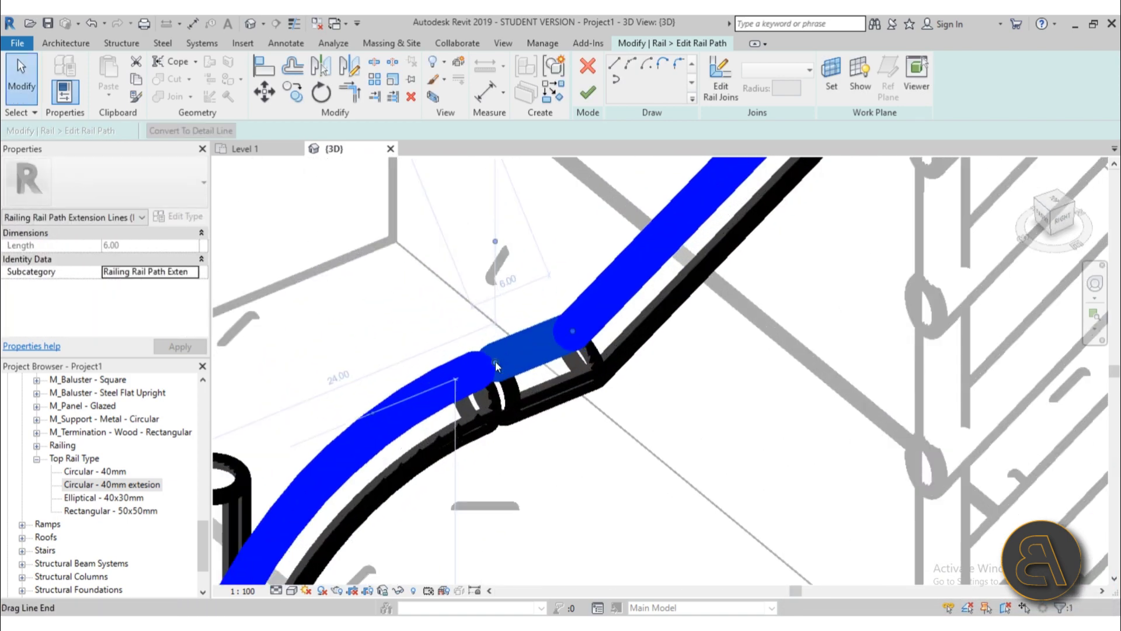
scroll(458, 331, down, 5)
click(459, 330)
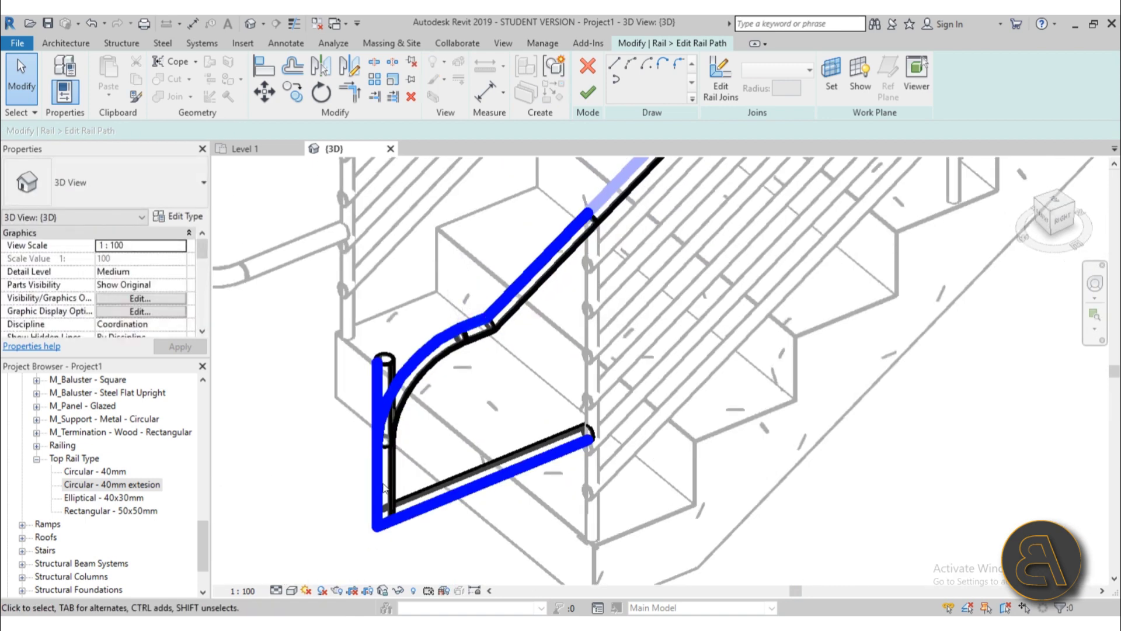
- Shorten the vertical extension line to 20.00, unjoining the lines to clear the error
click(376, 382)
drag(378, 370, 378, 452)
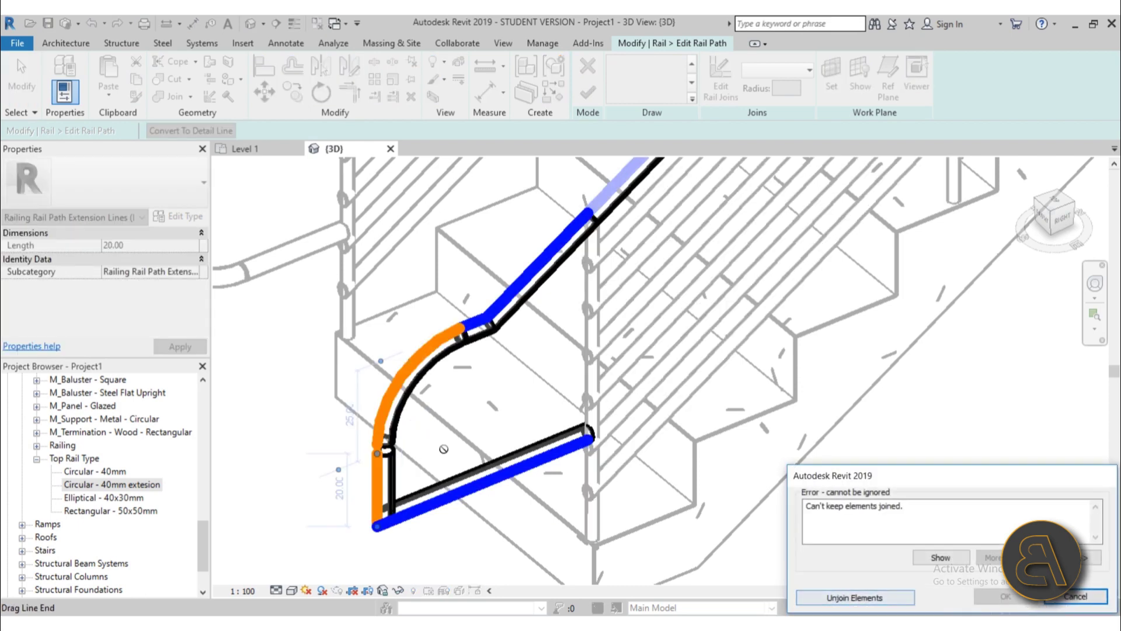
click(379, 461)
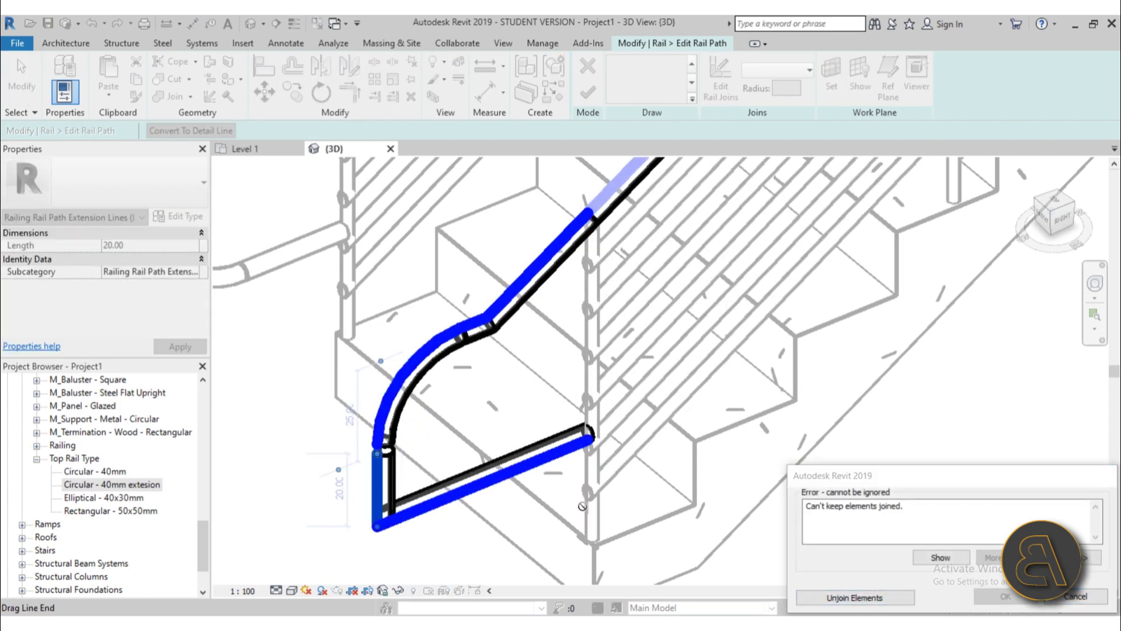
click(852, 597)
scroll(378, 445, up, 2)
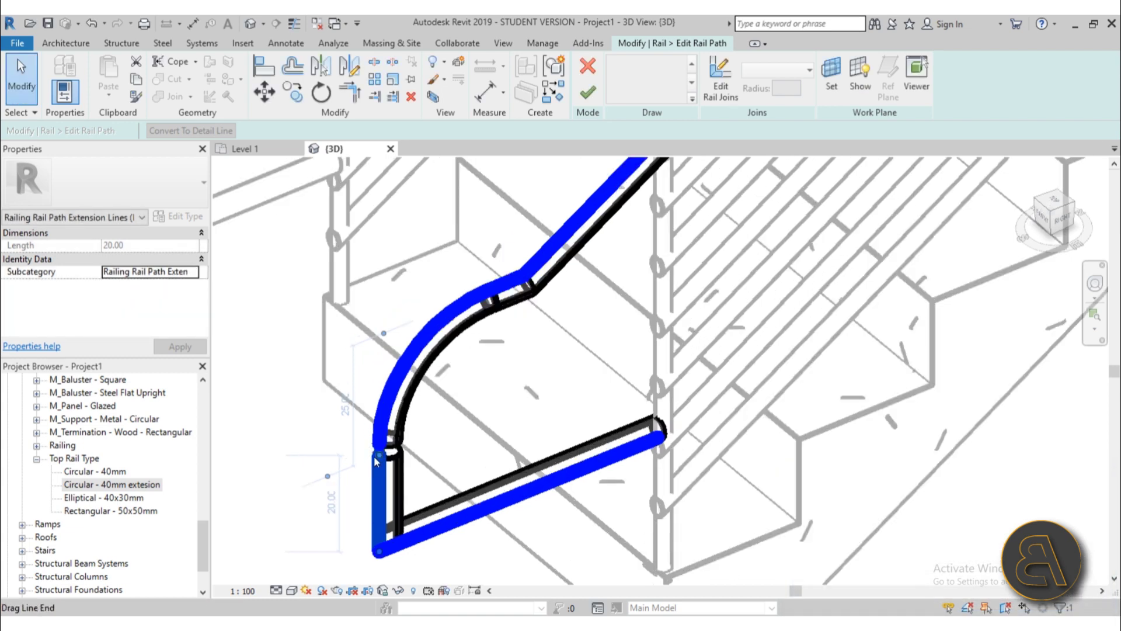
click(379, 445)
key(Escape)
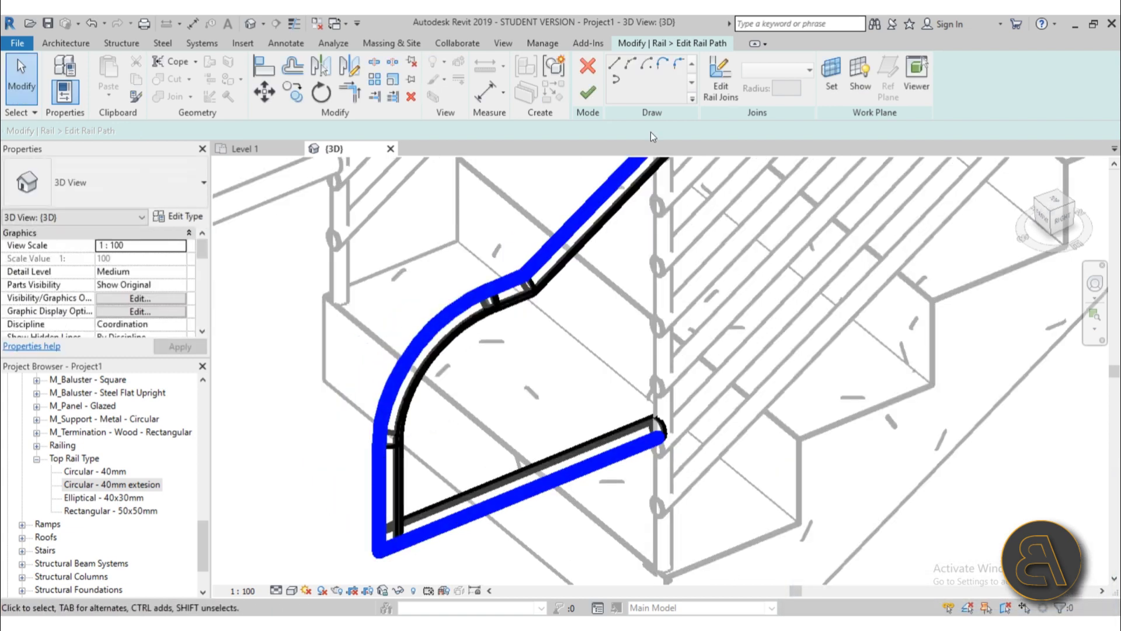
click(662, 65)
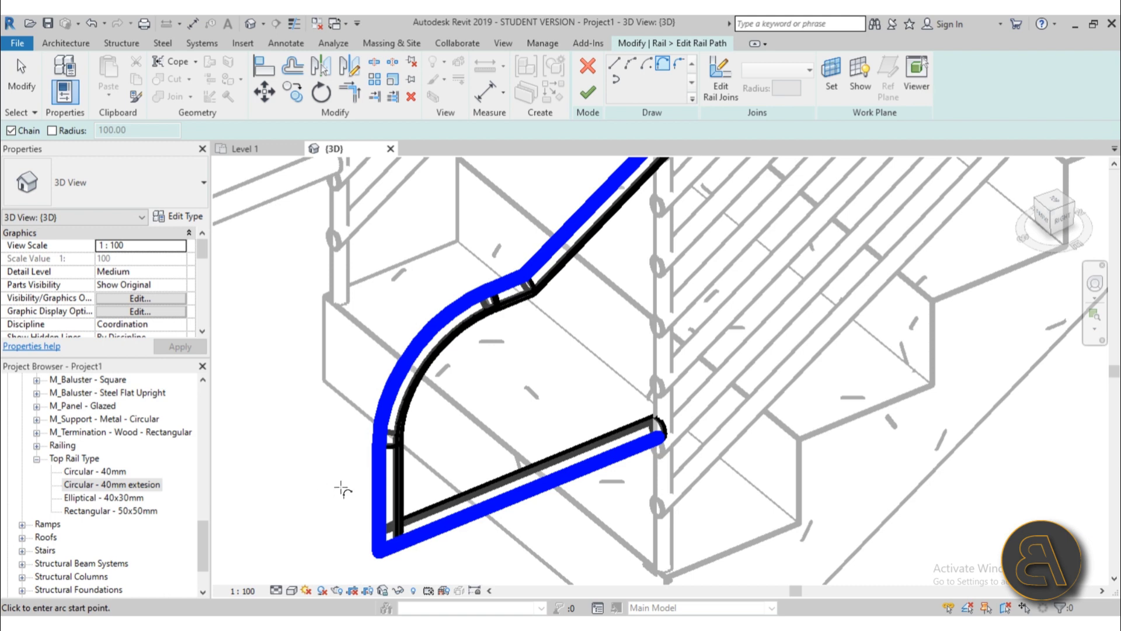
key(Escape)
key(Escape)
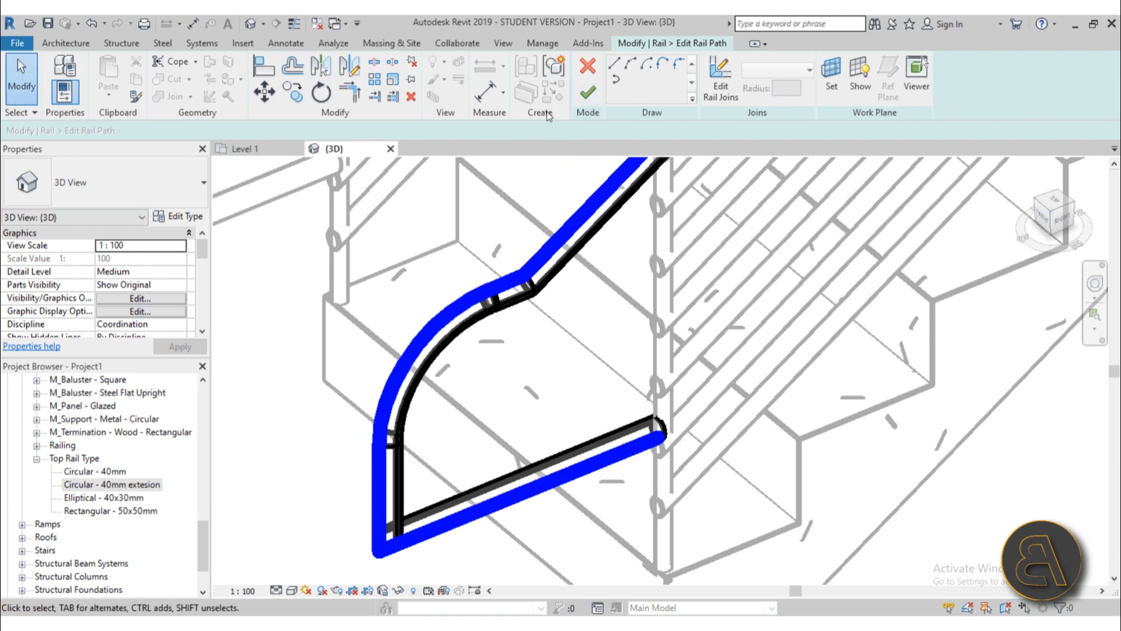
- Finish the inner top rail's path and rail edits, then orbit to review both rounded returns
click(588, 92)
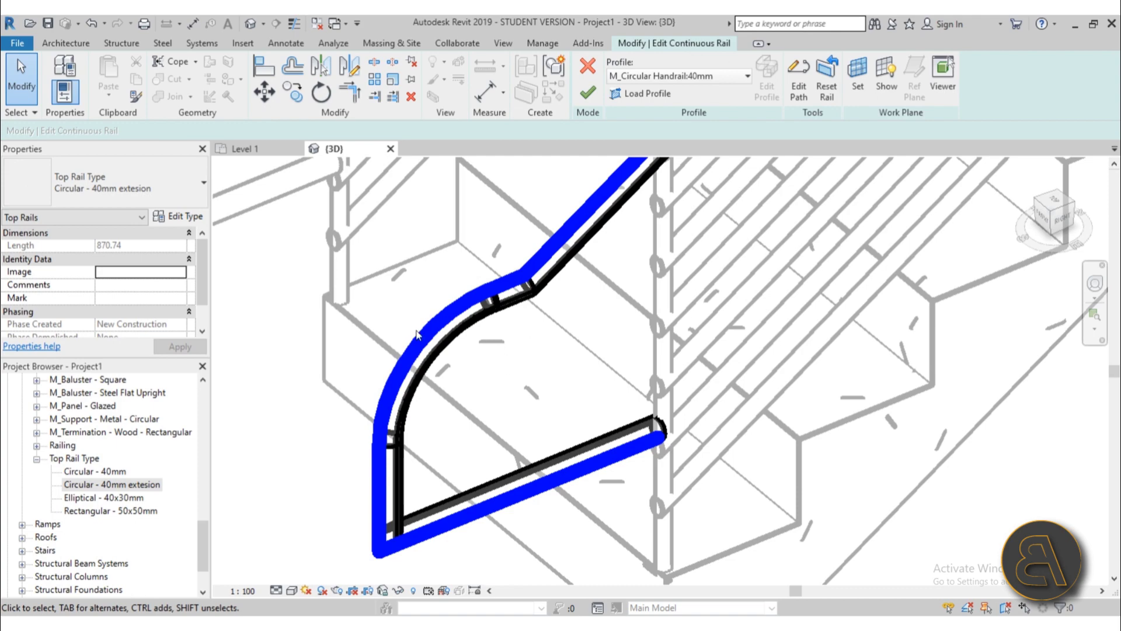
click(588, 94)
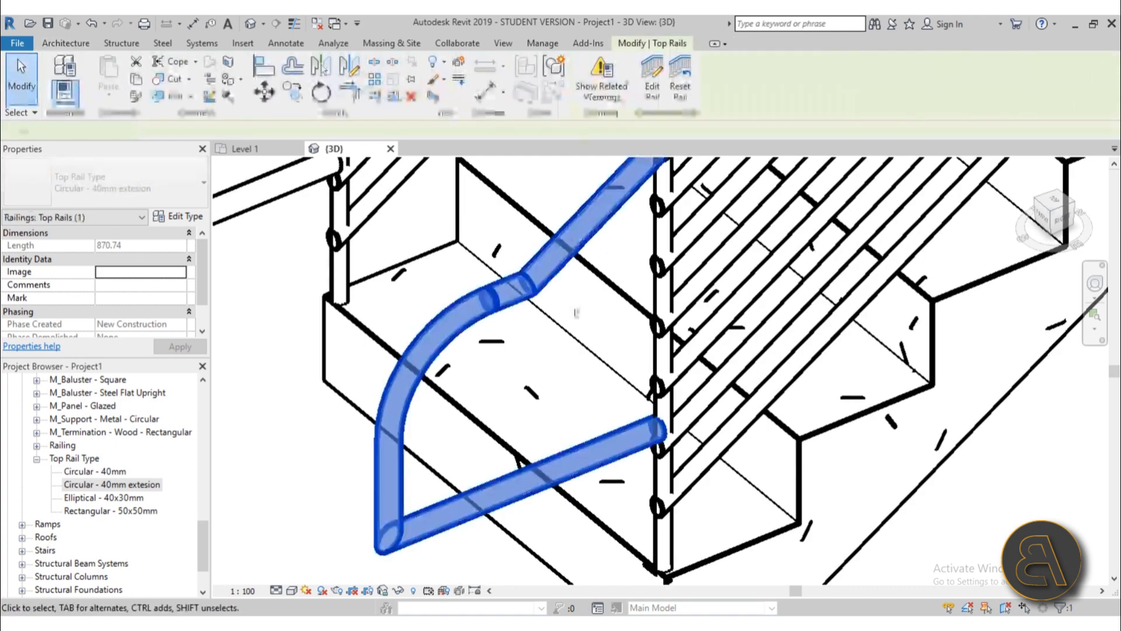
key(Escape)
scroll(576, 297, down, 4)
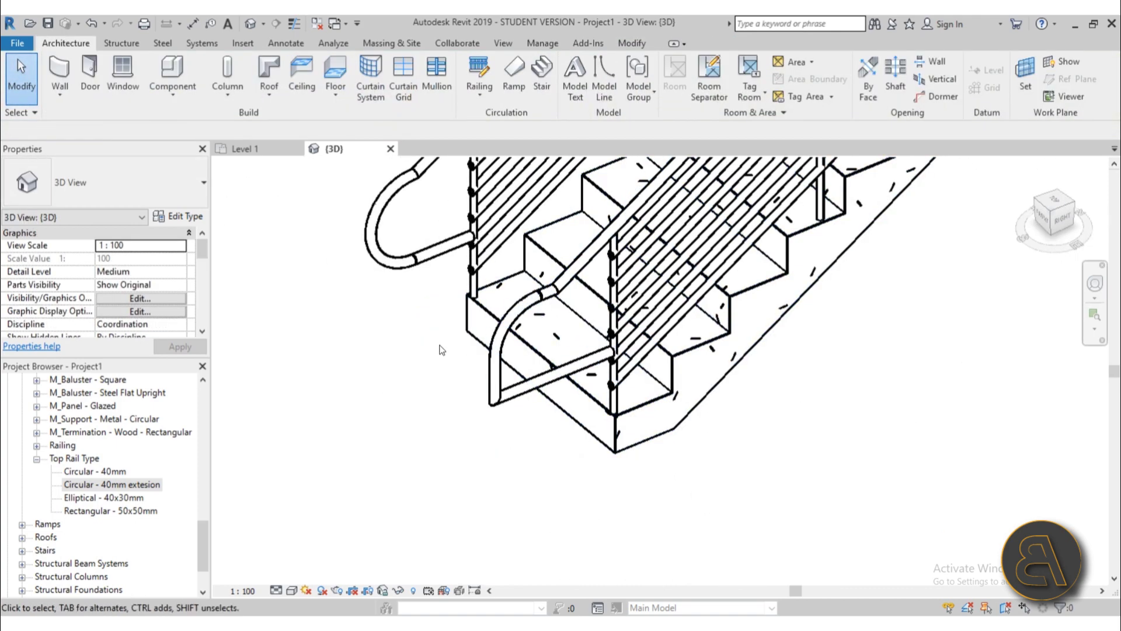
scroll(419, 341, down, 2)
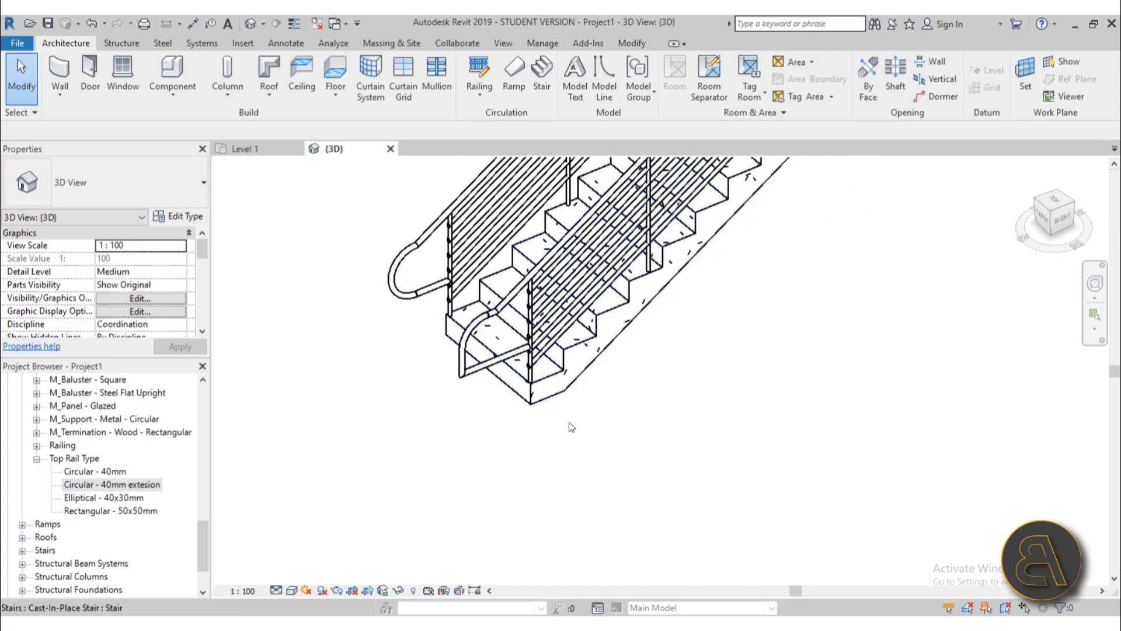
shift+middle_drag(573, 432, 611, 479)
scroll(446, 420, up, 2)
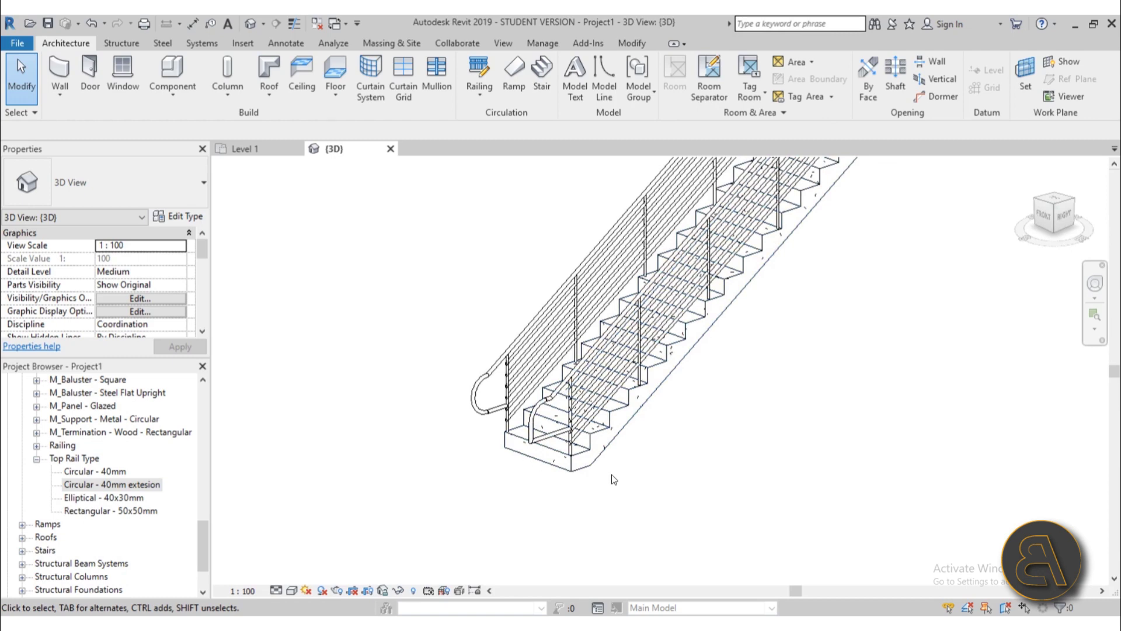